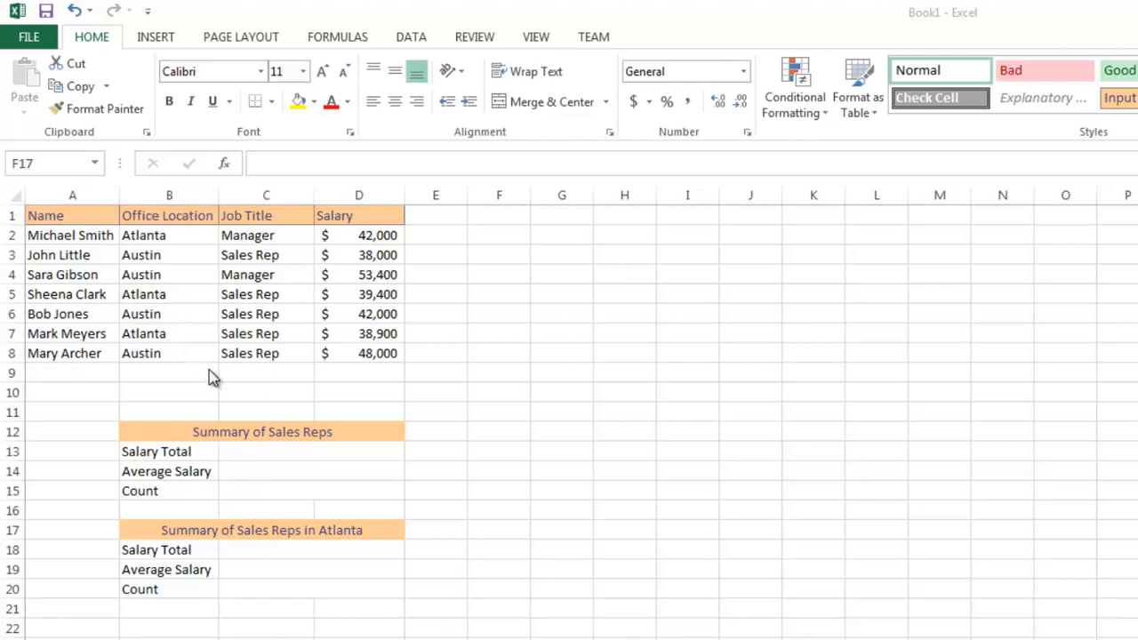
Start a SUMIF formula in C13 for the Sales Reps Salary Total, using job titles C2:C8 as the range.
{"action": "left_click", "coordinate": [311, 452]}
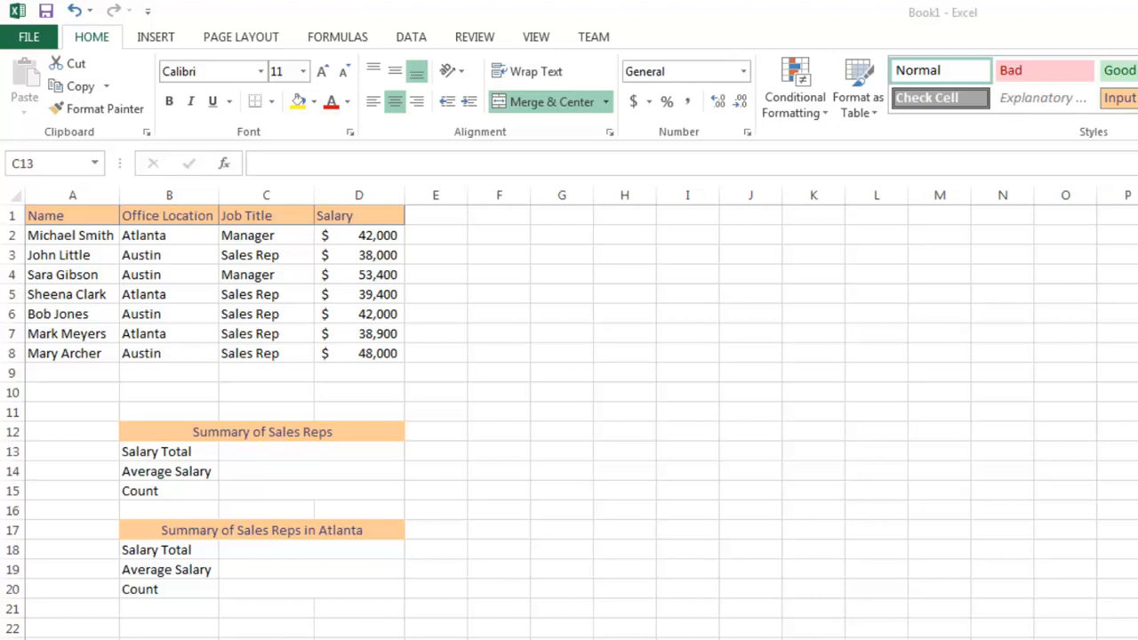
{"action": "left_click", "coordinate": [314, 454]}
{"action": "type", "text": "="}
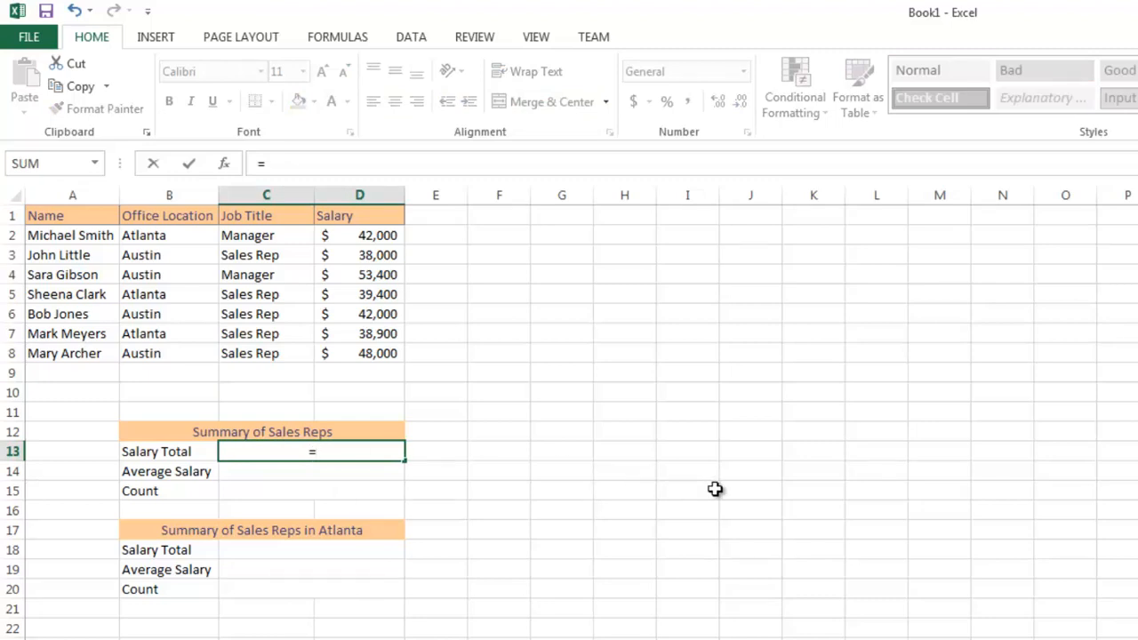
{"action": "type", "text": "SUMI"}
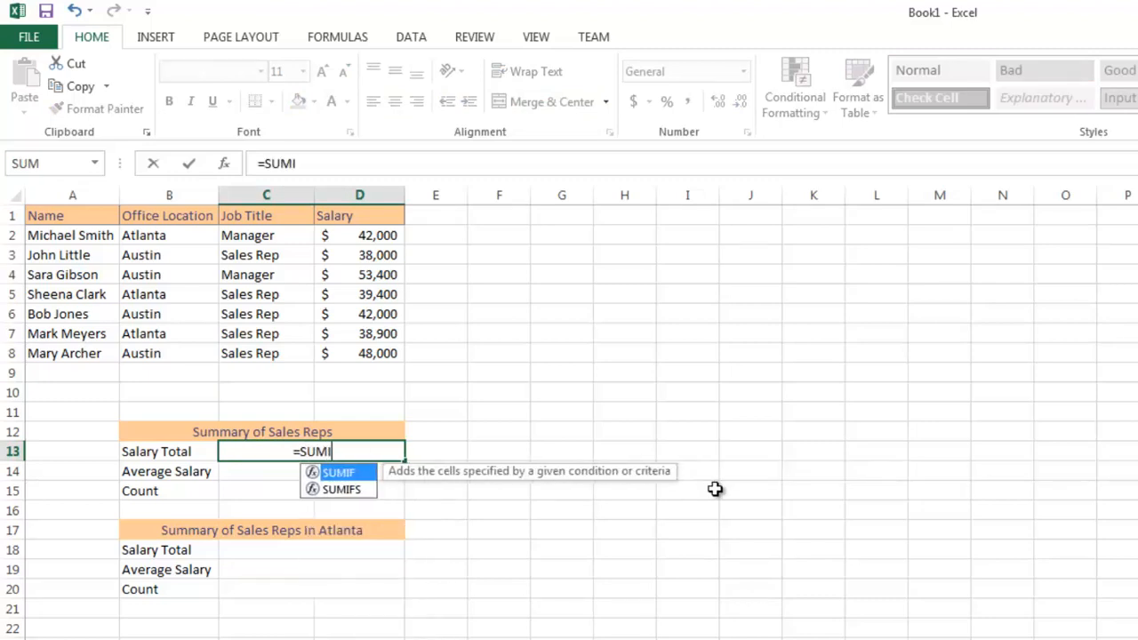
{"action": "type", "text": "F("}
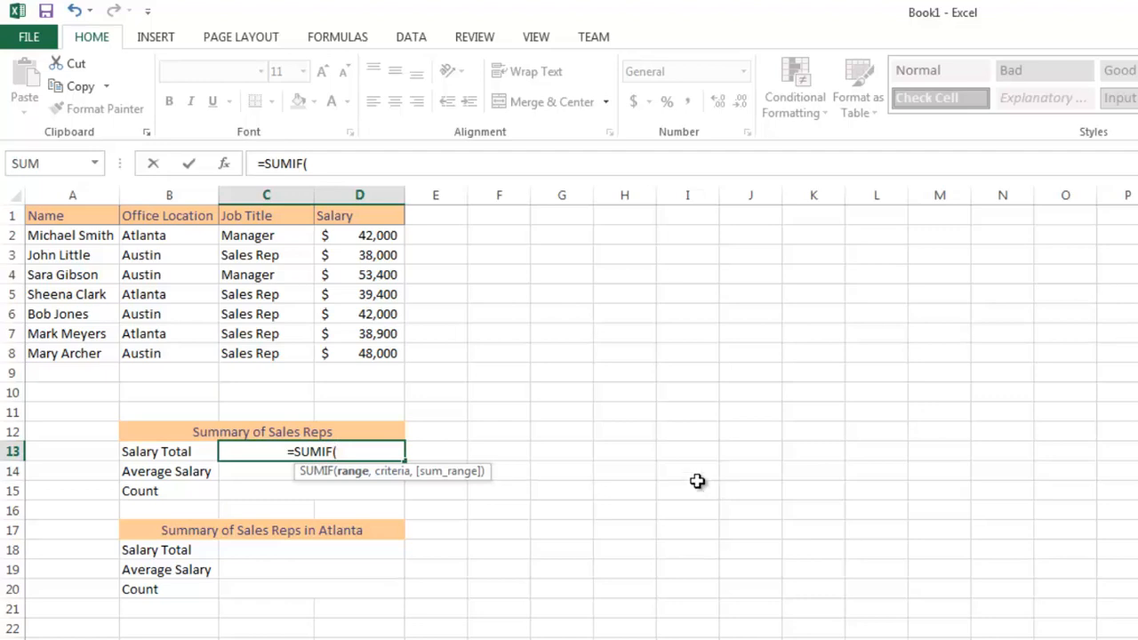
{"action": "left_click", "coordinate": [281, 236]}
{"action": "left_click_drag", "start_coordinate": [281, 236], "coordinate": [293, 354]}
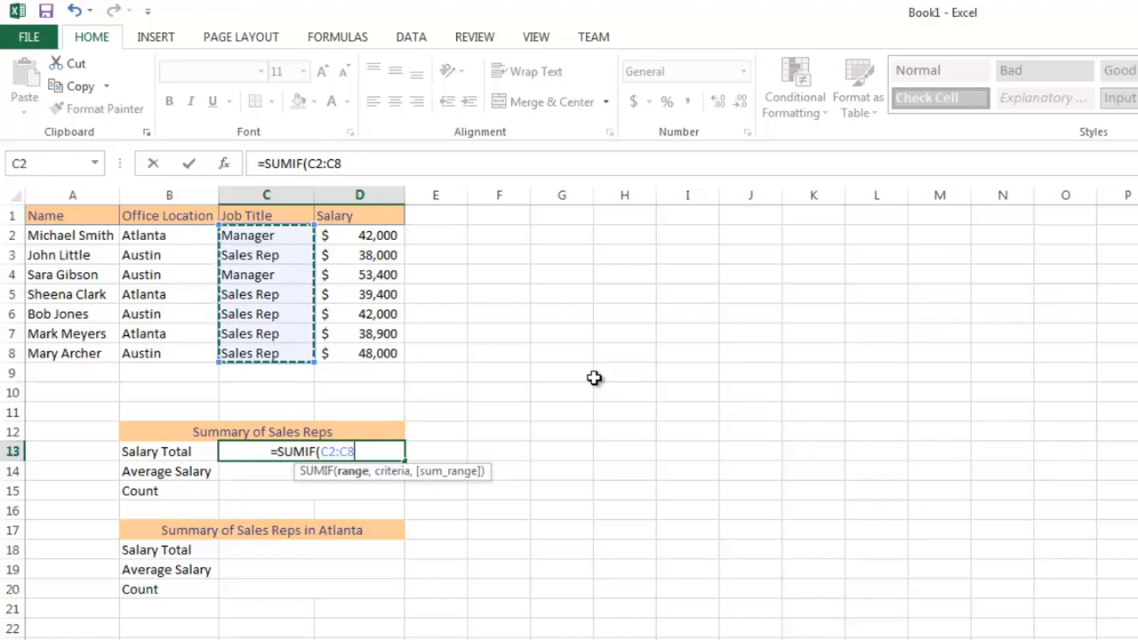
Complete the C13 SUMIF formula with criterion "Sales Rep" and sum range D2:D8, and apply the Accounting number format to the cell.
{"action": "type", "text": ","}
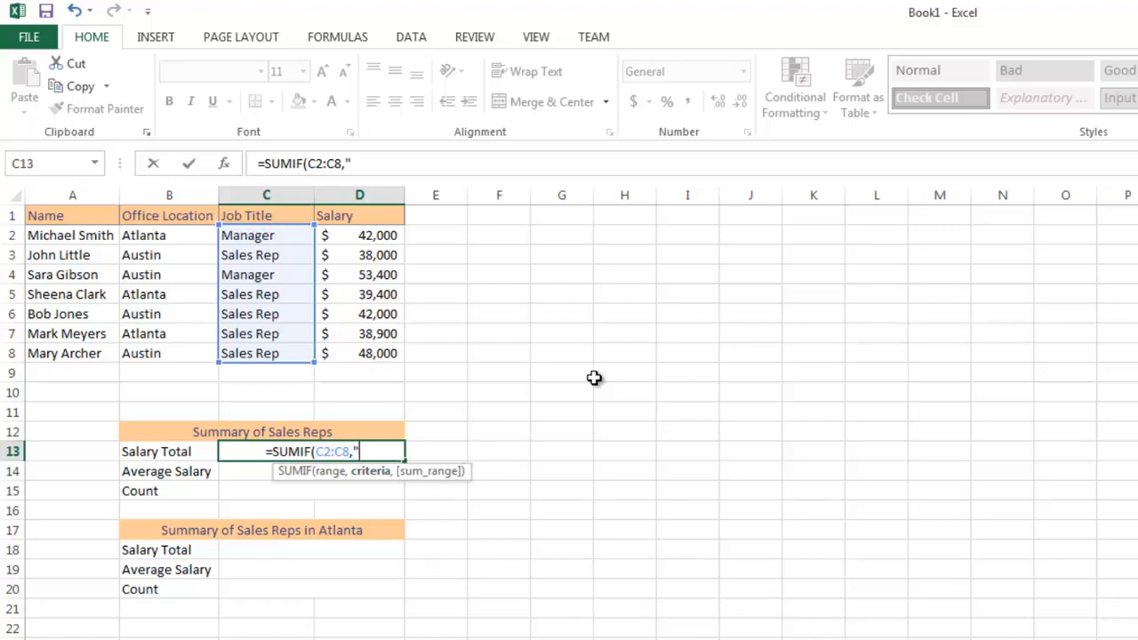
{"action": "type", "text": "\"Sales Rep\""}
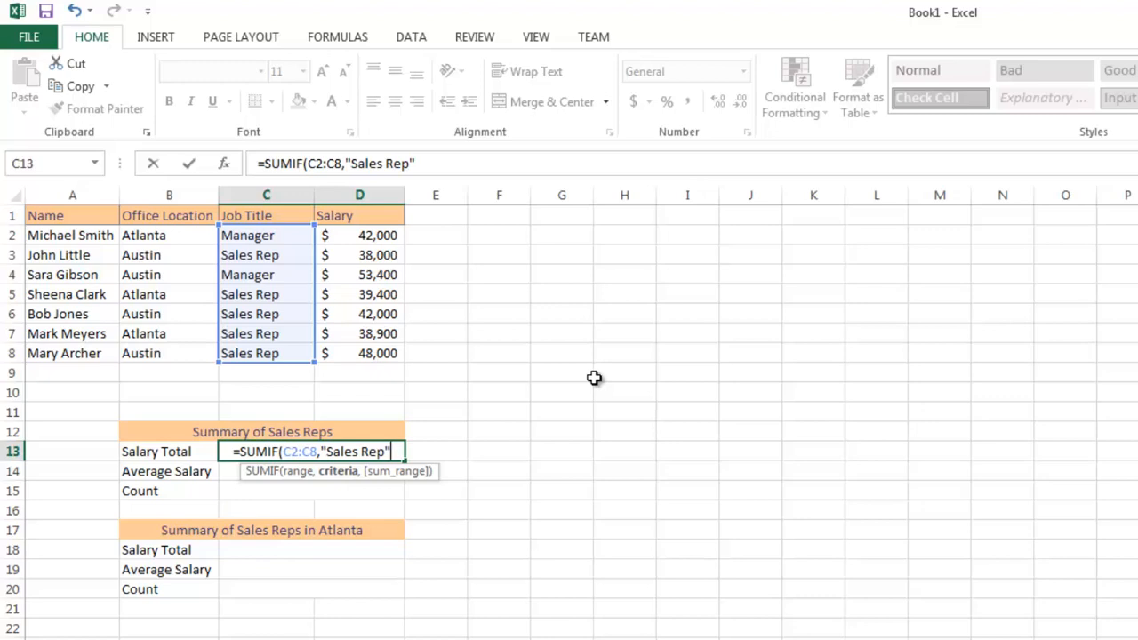
{"action": "type", "text": ","}
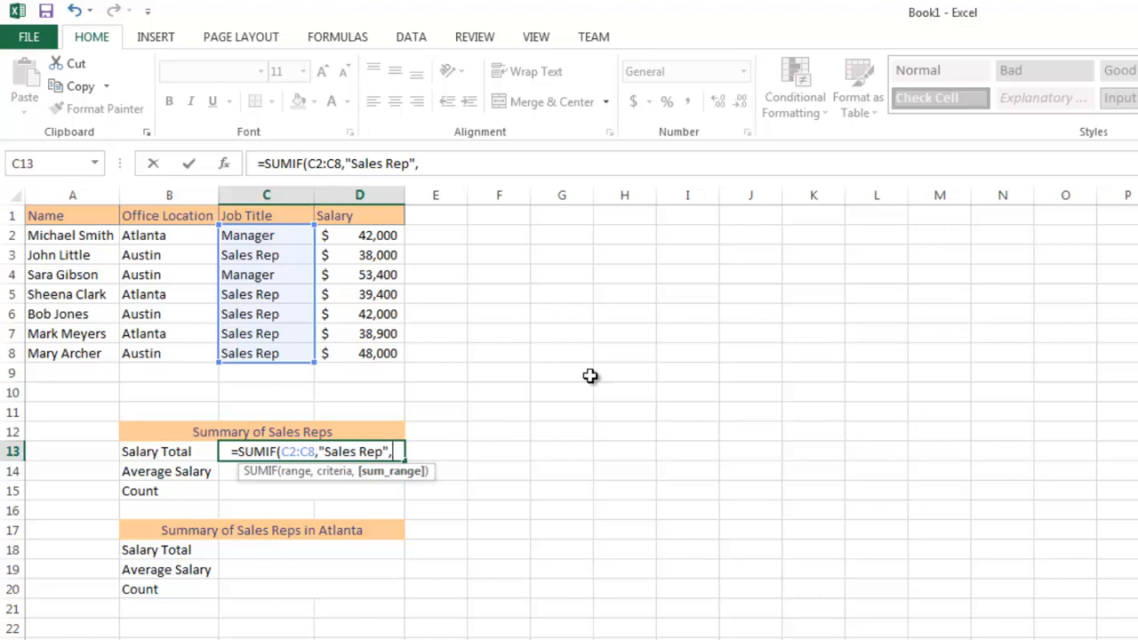
{"action": "left_click_drag", "start_coordinate": [387, 235], "coordinate": [379, 355]}
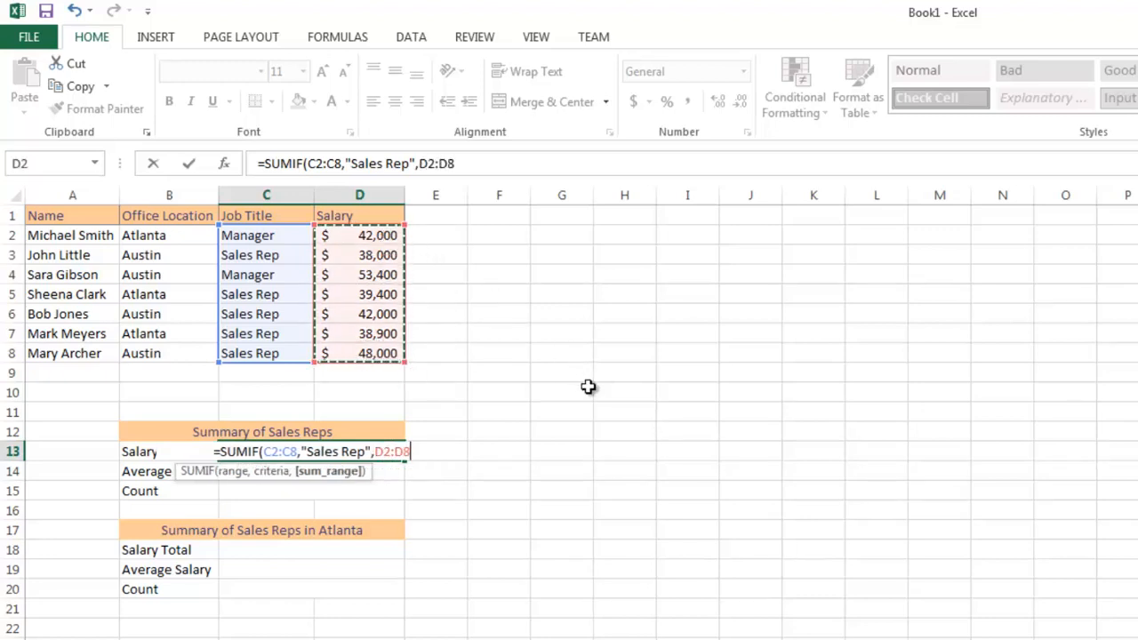
{"action": "type", "text": ")"}
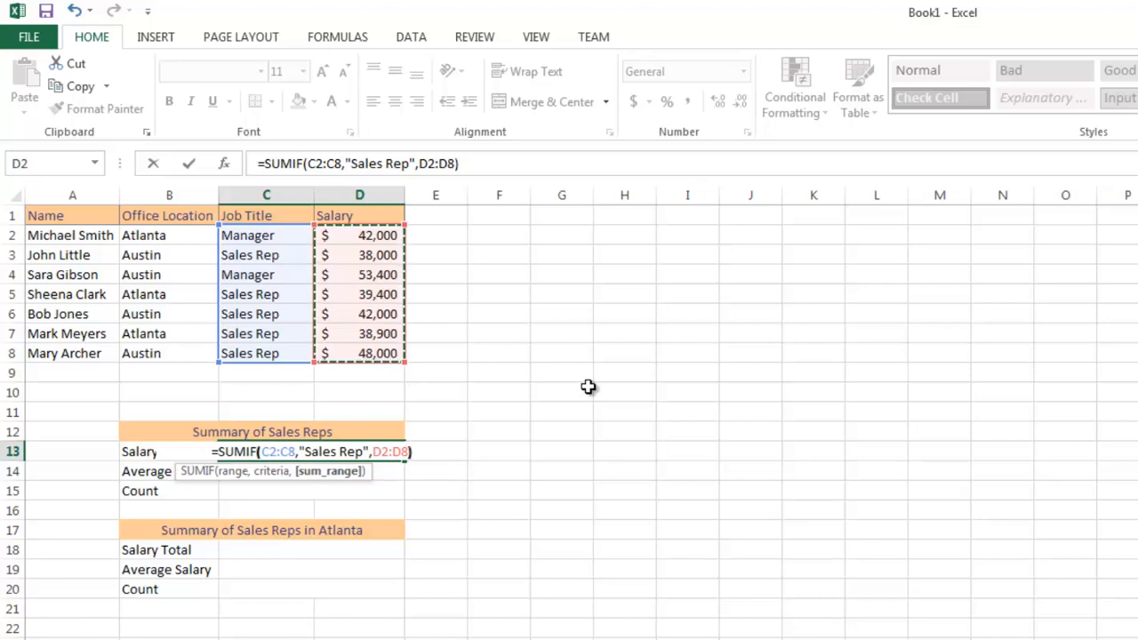
{"action": "key", "text": "Return"}
{"action": "left_click", "coordinate": [351, 453]}
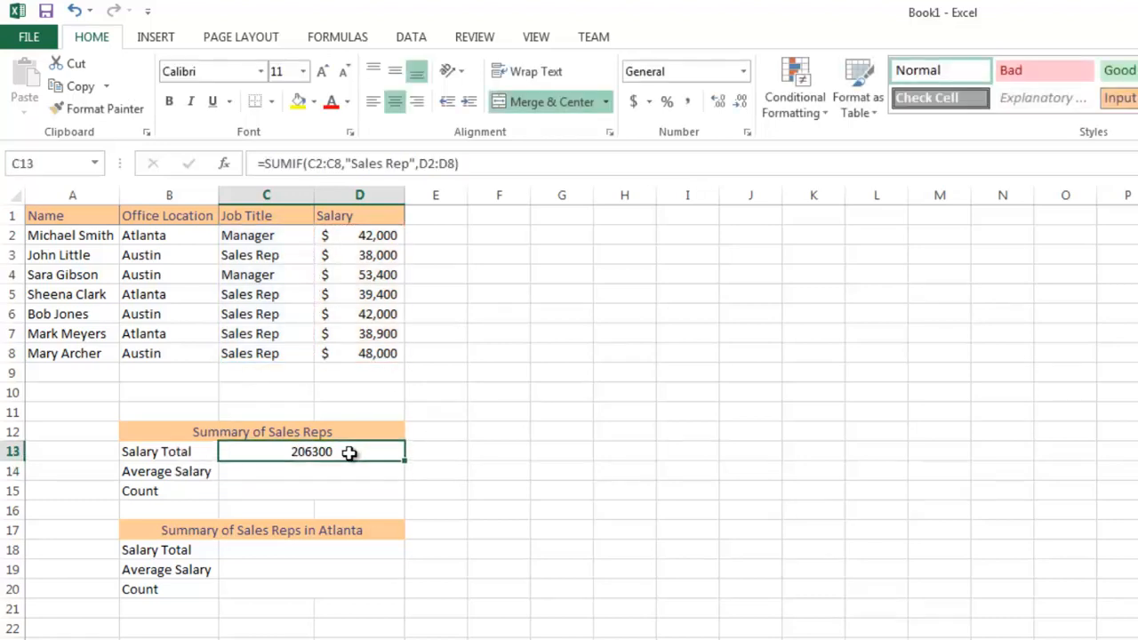
{"action": "left_click", "coordinate": [633, 101]}
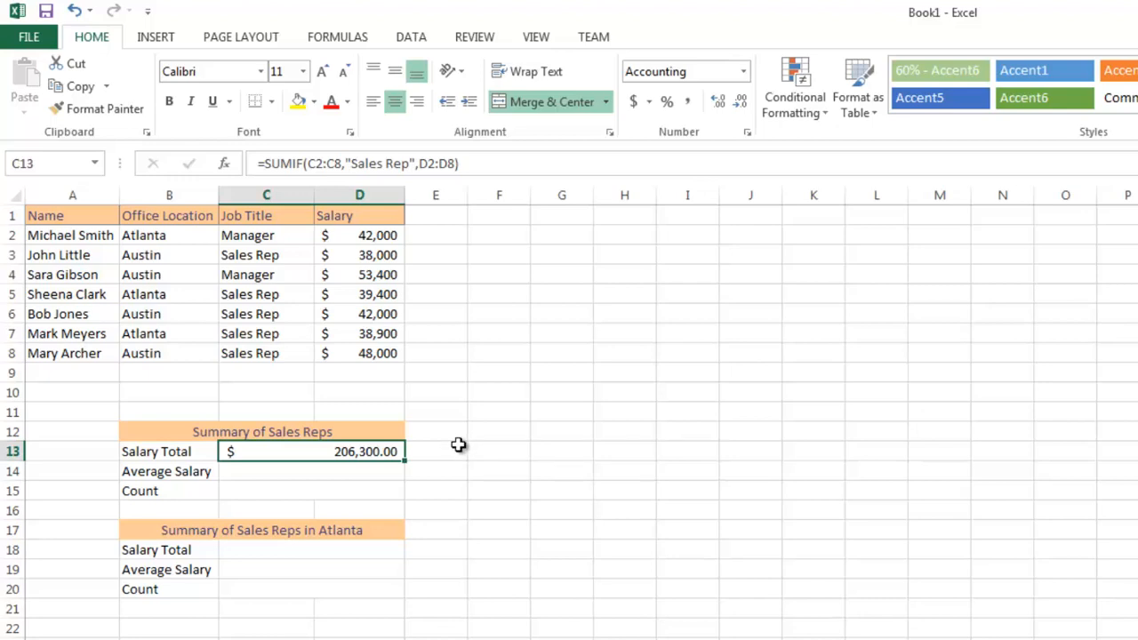
Start an AVERAGEIF formula in C14 for the Sales Reps Average Salary, using job titles C2:C8 as the range.
{"action": "left_click", "coordinate": [399, 472]}
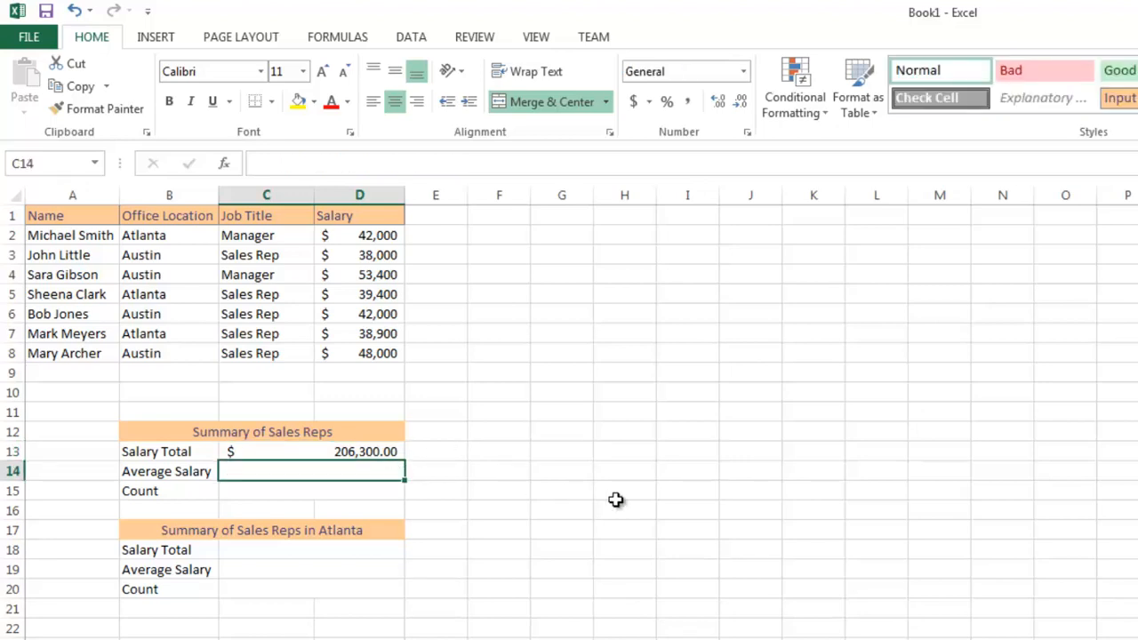
{"action": "type", "text": "=AV"}
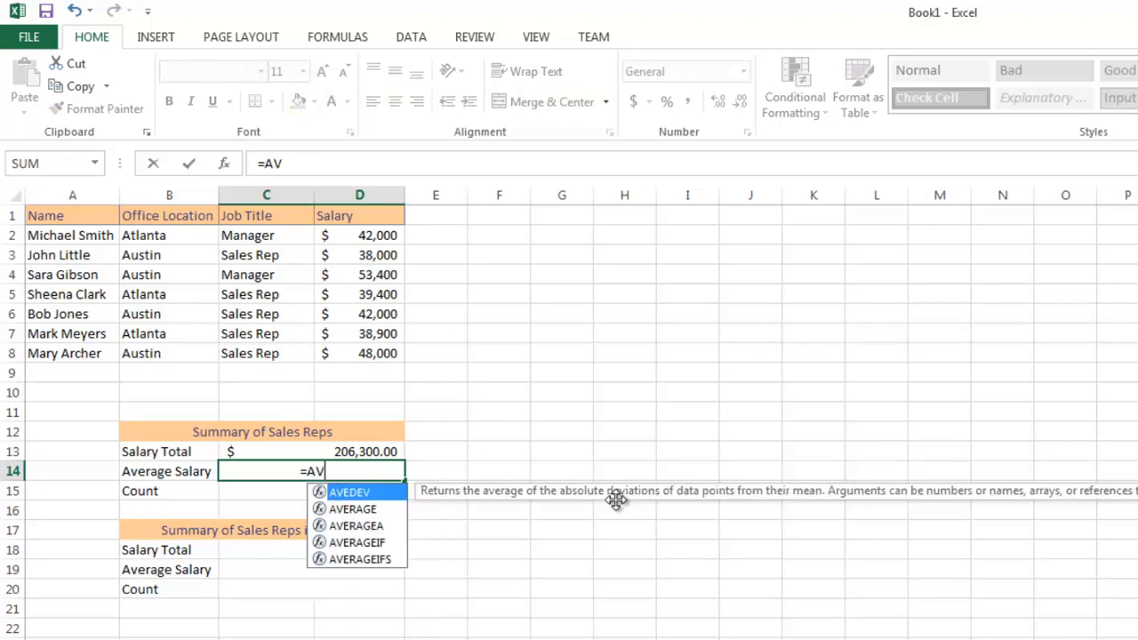
{"action": "key", "text": "Down"}
{"action": "key", "text": "Down"}
{"action": "key", "text": "Down"}
{"action": "key", "text": "Tab"}
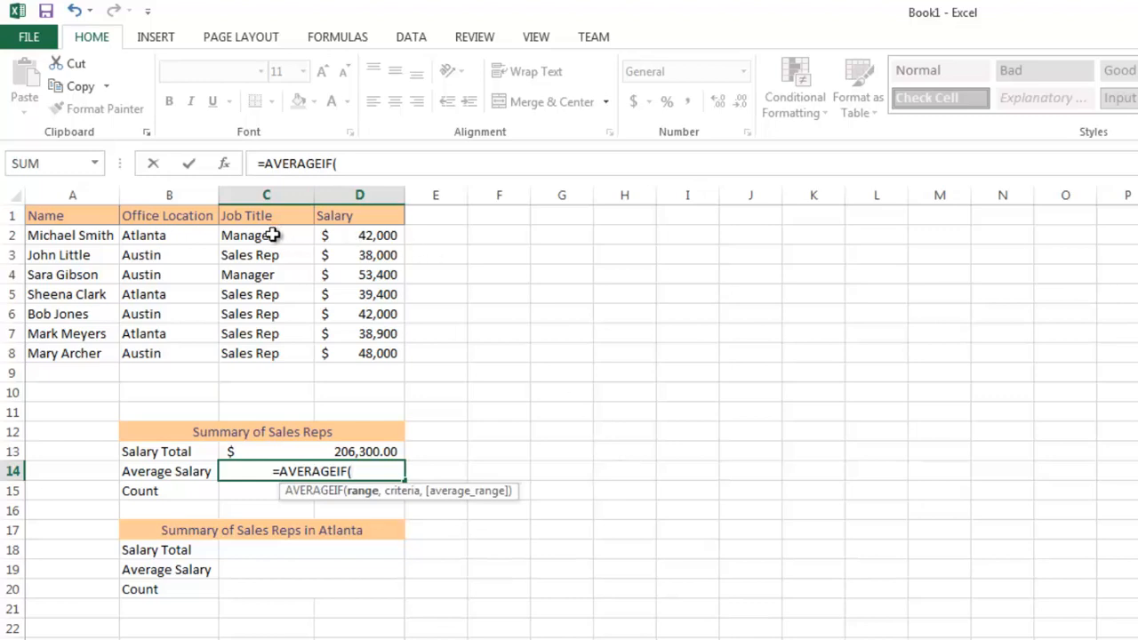
{"action": "left_click_drag", "start_coordinate": [271, 235], "coordinate": [267, 353]}
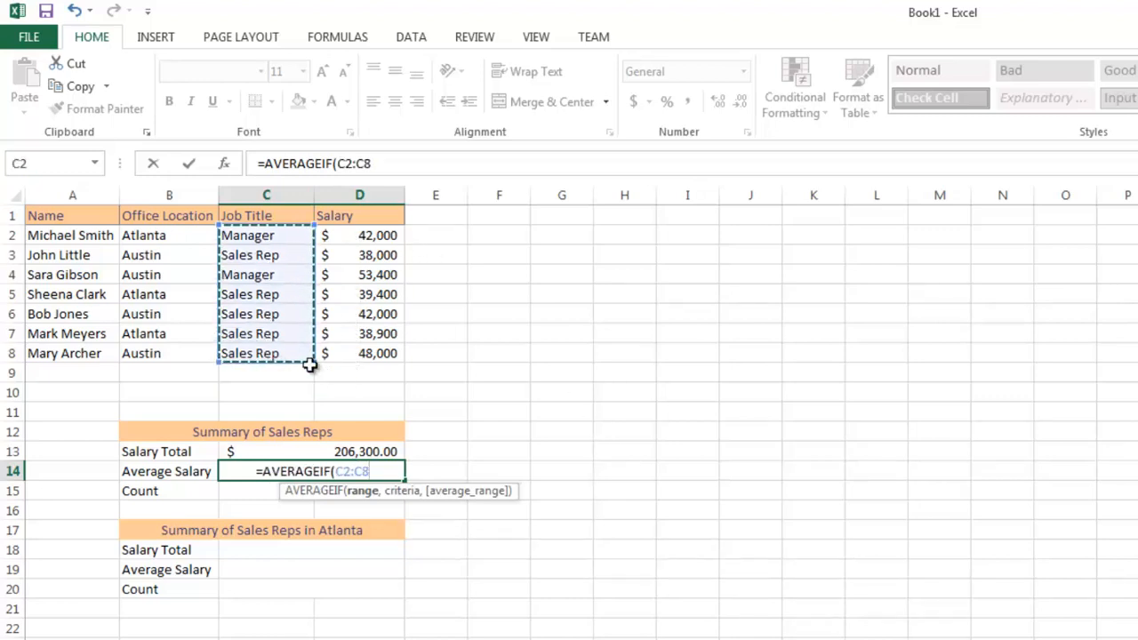
Complete the C14 AVERAGEIF formula with criterion "Sales Rep" and average range D2:D8, and apply the Accounting number format to the cell.
{"action": "type", "text": ","}
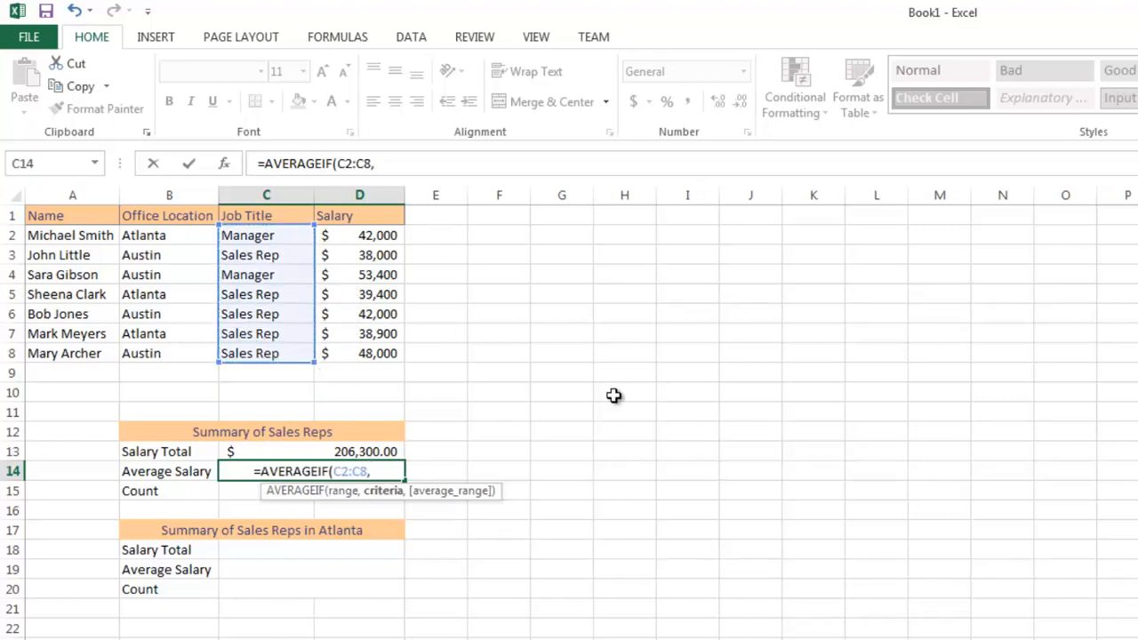
{"action": "type", "text": "\"S"}
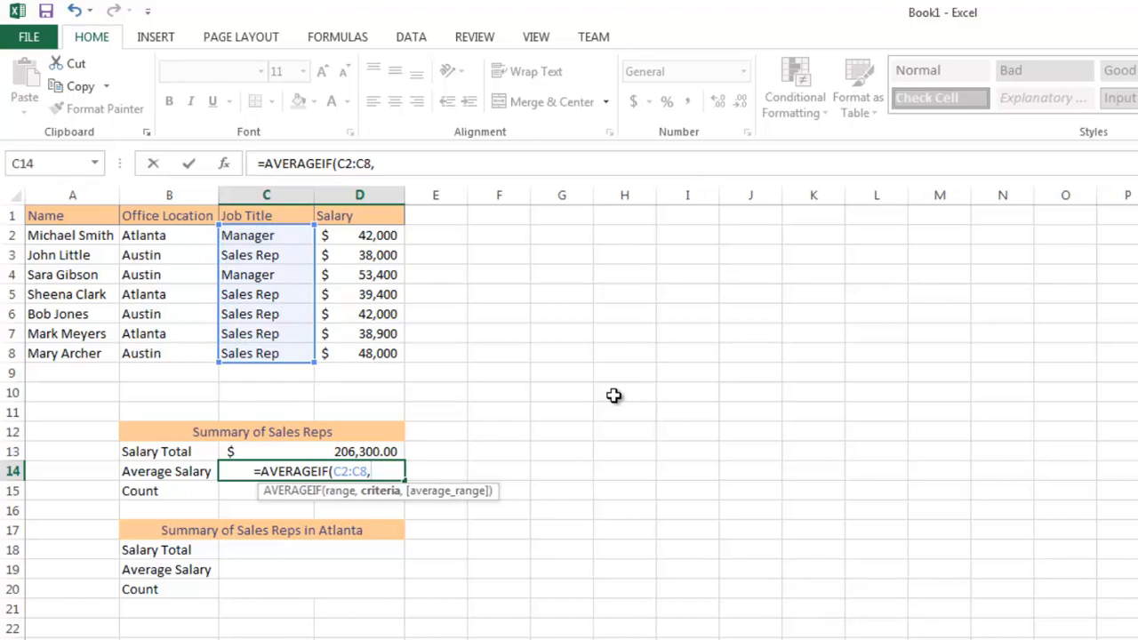
{"action": "type", "text": "ales Rep\""}
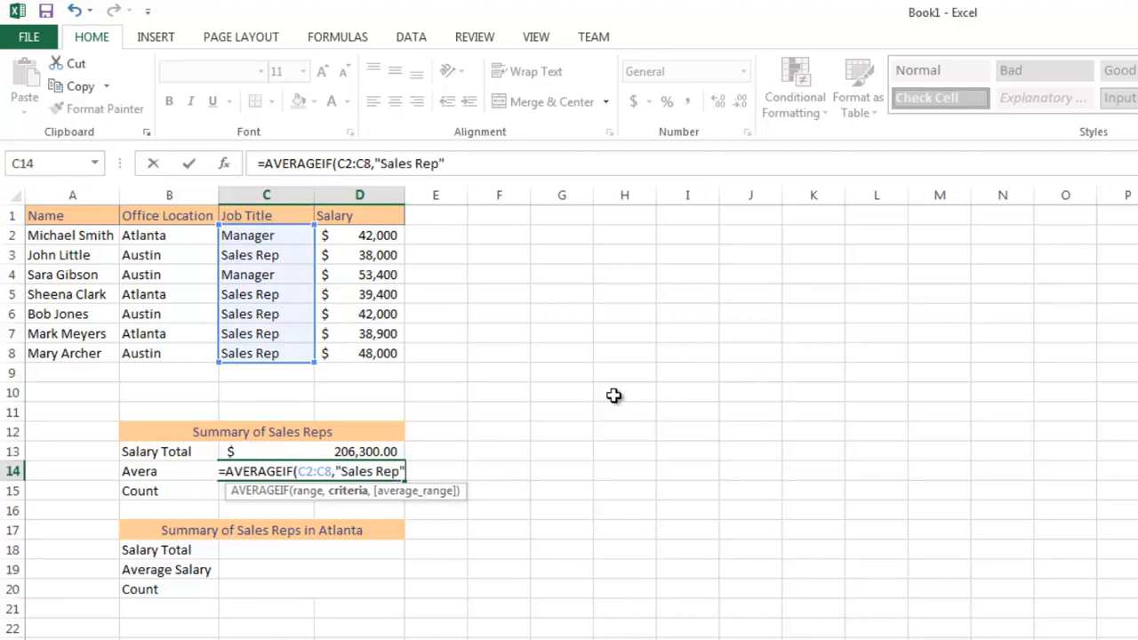
{"action": "type", "text": ","}
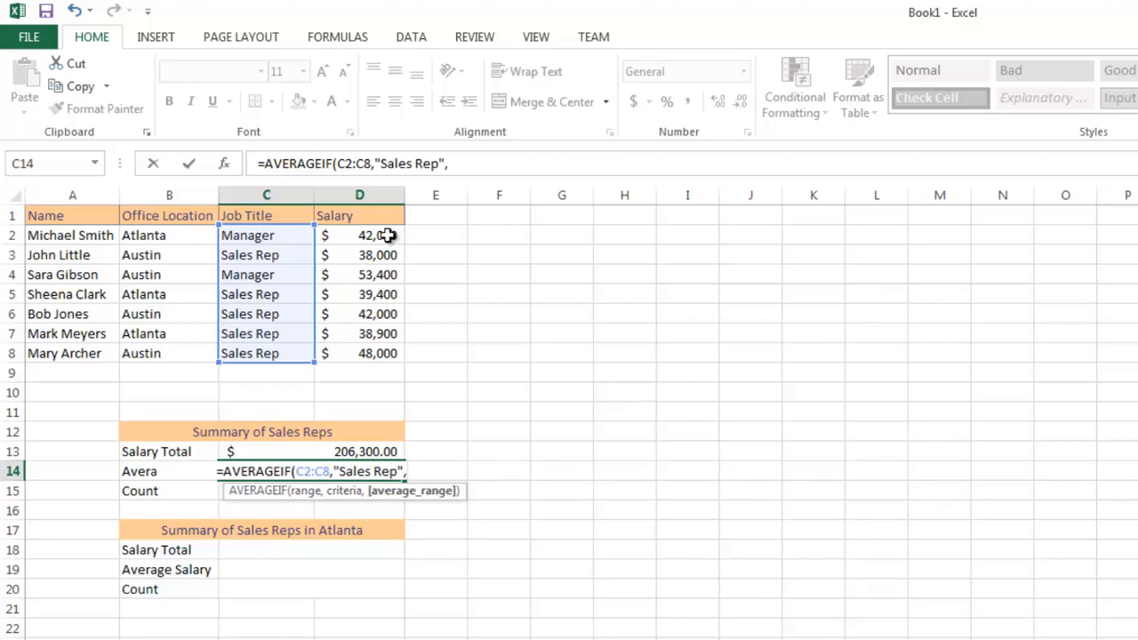
{"action": "left_click_drag", "start_coordinate": [386, 235], "coordinate": [376, 353]}
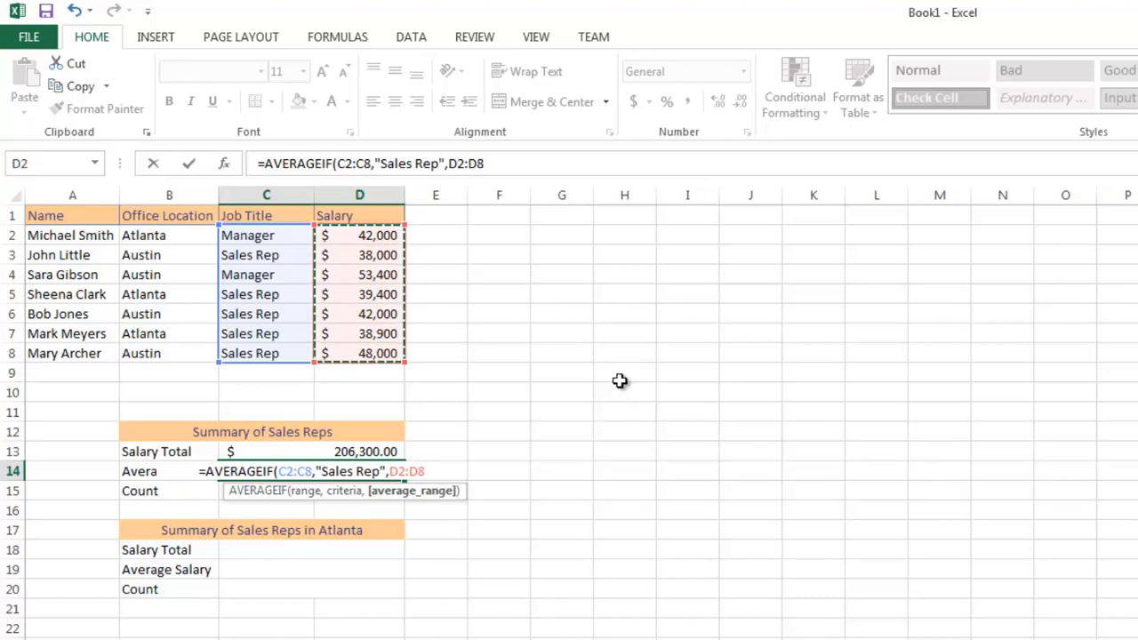
{"action": "type", "text": ")"}
{"action": "key", "text": "Return"}
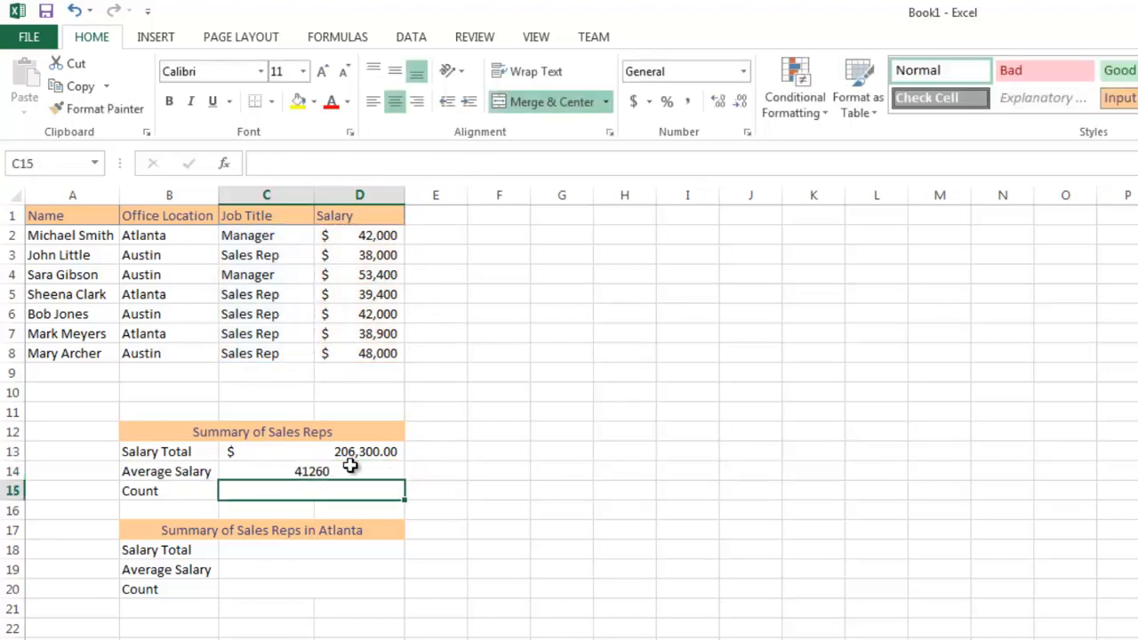
{"action": "left_click", "coordinate": [367, 476]}
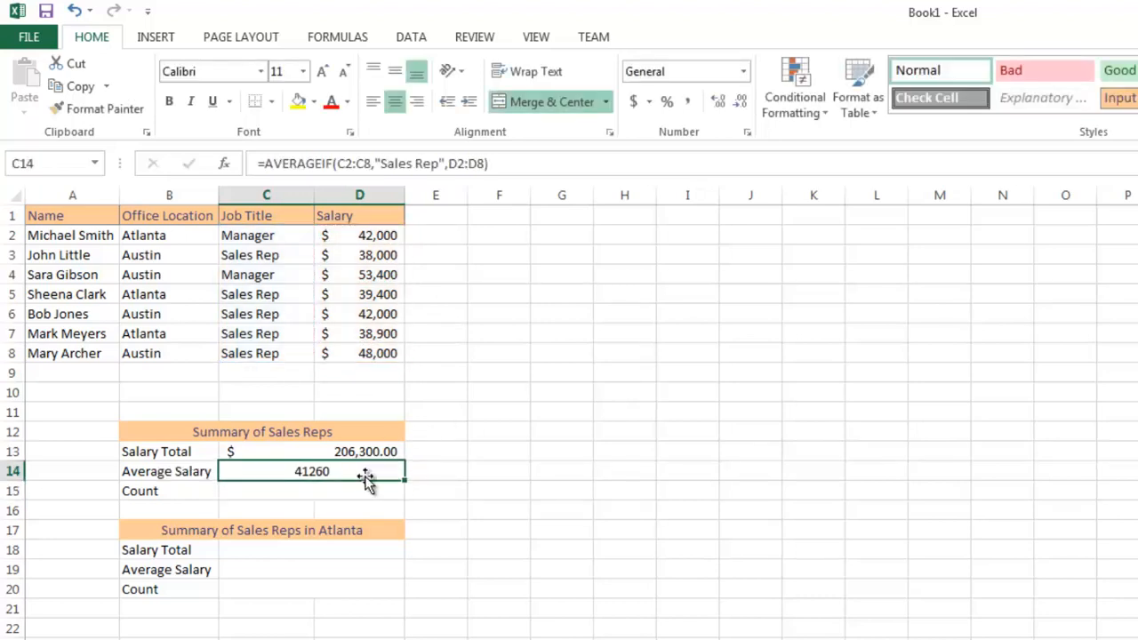
{"action": "left_click", "coordinate": [634, 102]}
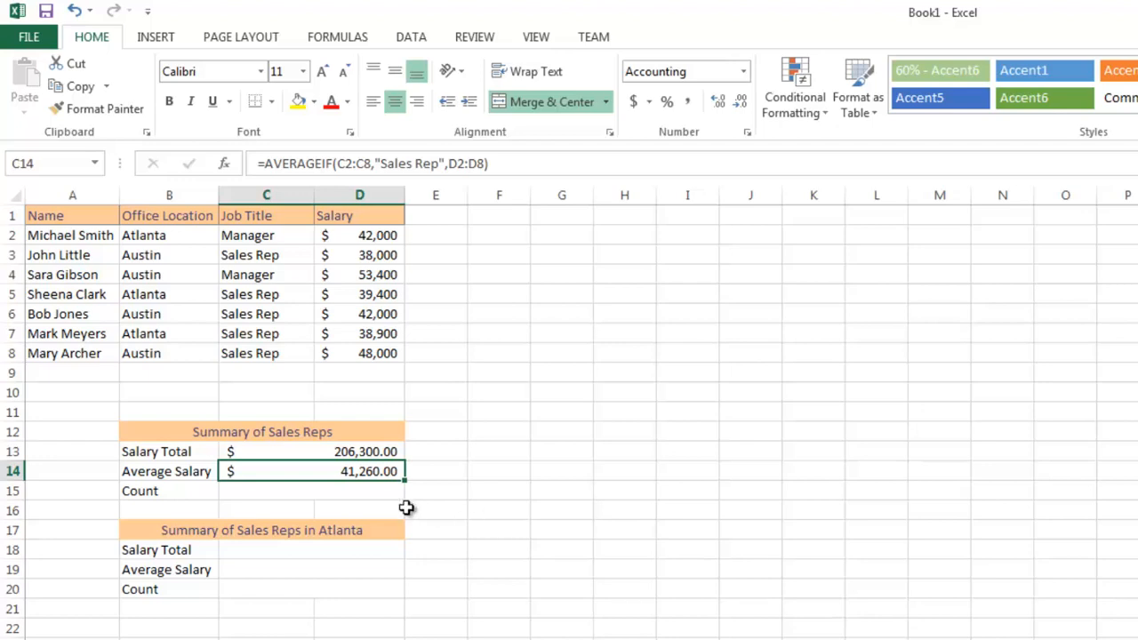
Count the sales reps in C15 with the formula =COUNTIF(C2:C8,"Sales Rep").
{"action": "left_click", "coordinate": [361, 491]}
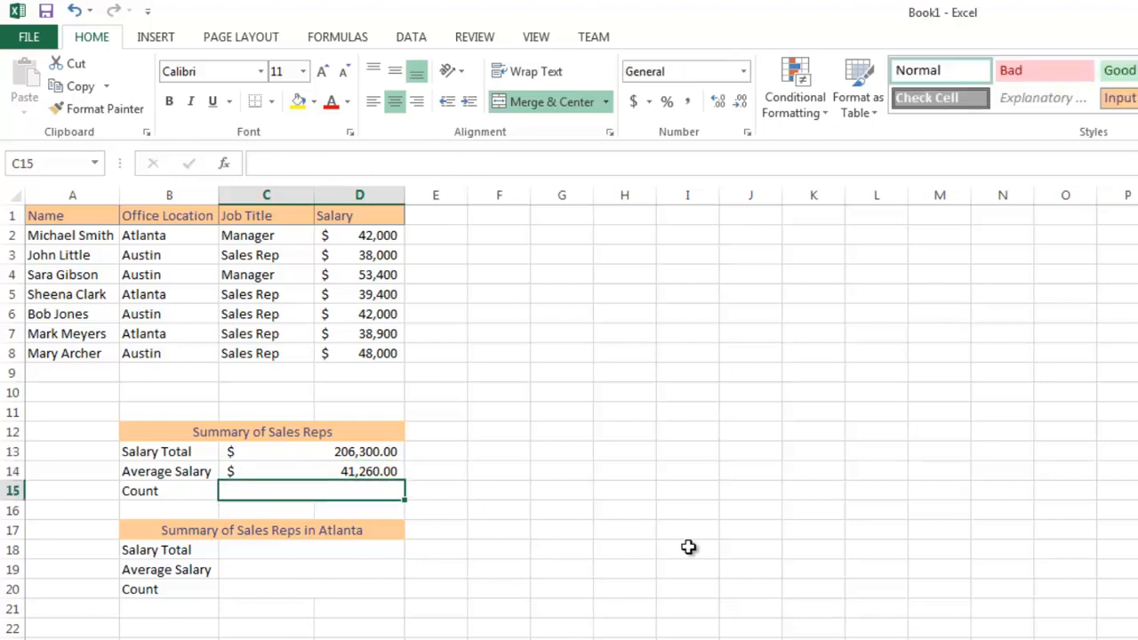
{"action": "type", "text": "=Counti"}
{"action": "key", "text": "Tab"}
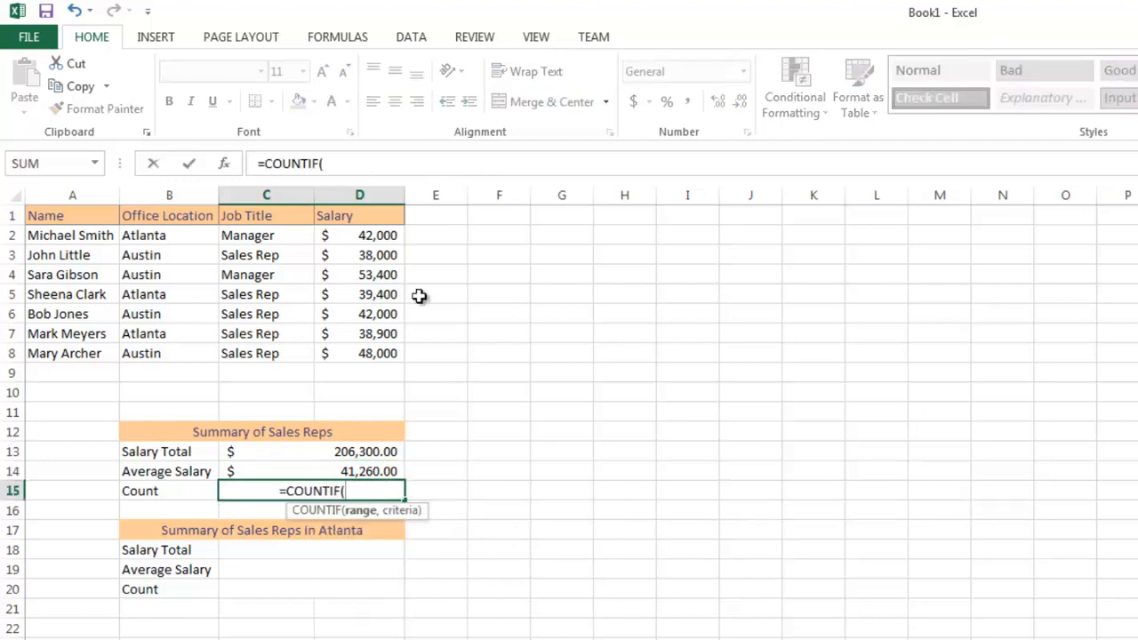
{"action": "left_click_drag", "start_coordinate": [283, 236], "coordinate": [269, 363]}
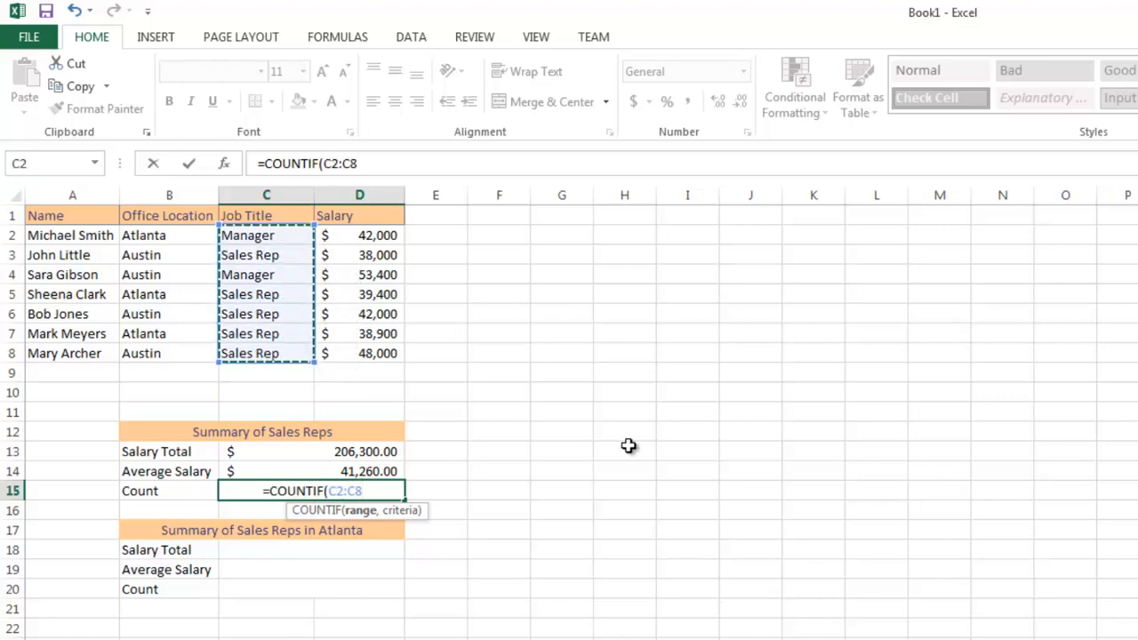
{"action": "type", "text": ","}
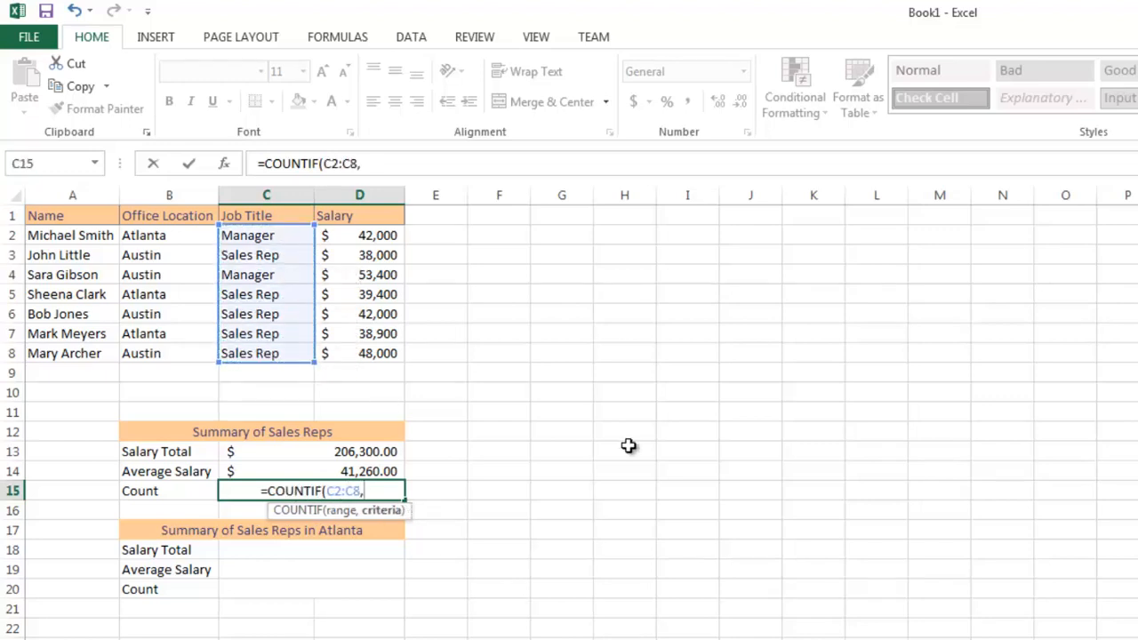
{"action": "type", "text": "\"S"}
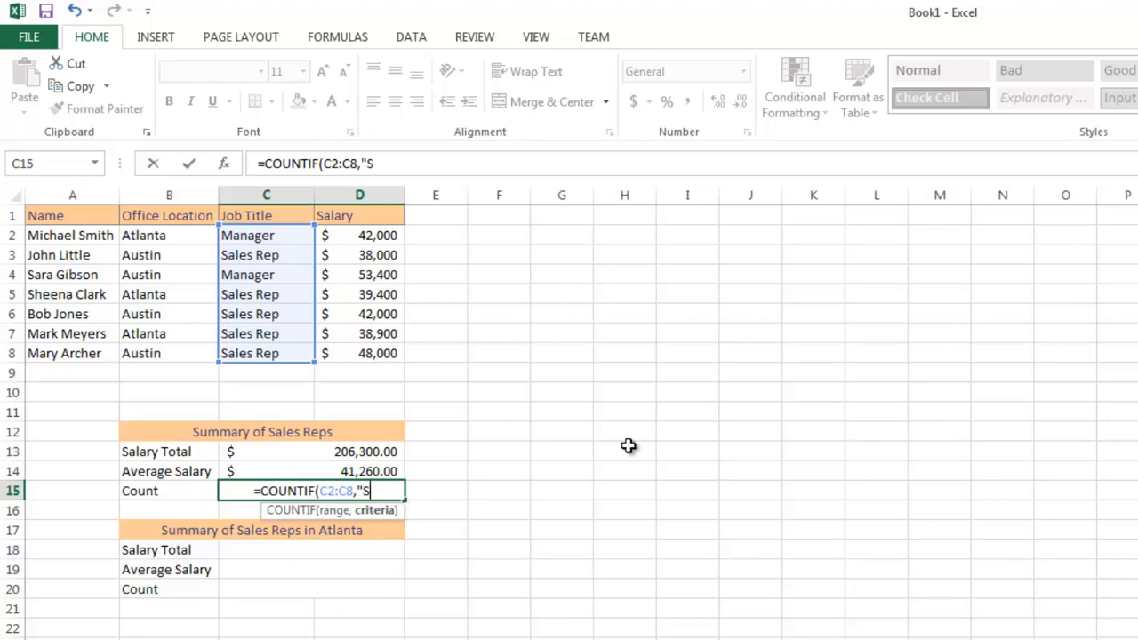
{"action": "type", "text": "ales Rep\")"}
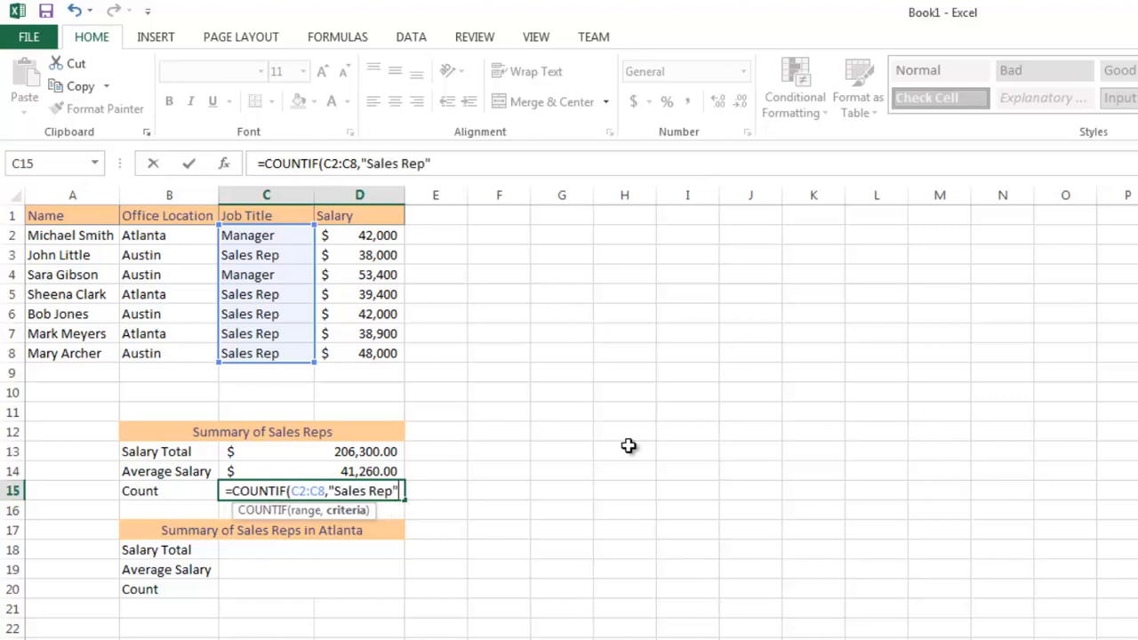
{"action": "key", "text": "Return"}
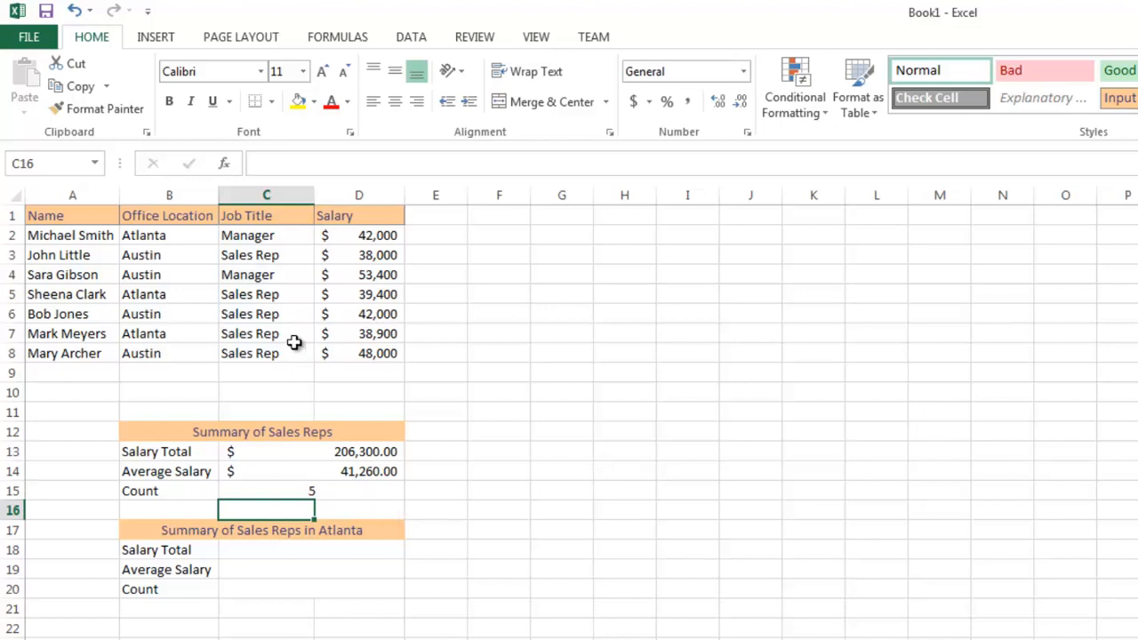
Start a SUMIFS formula in C18 for the Atlanta Salary Total, with sum range D2:D8 and job titles C2:C8 matching "Sales Rep".
{"action": "key", "text": "Down"}
{"action": "key", "text": "Down"}
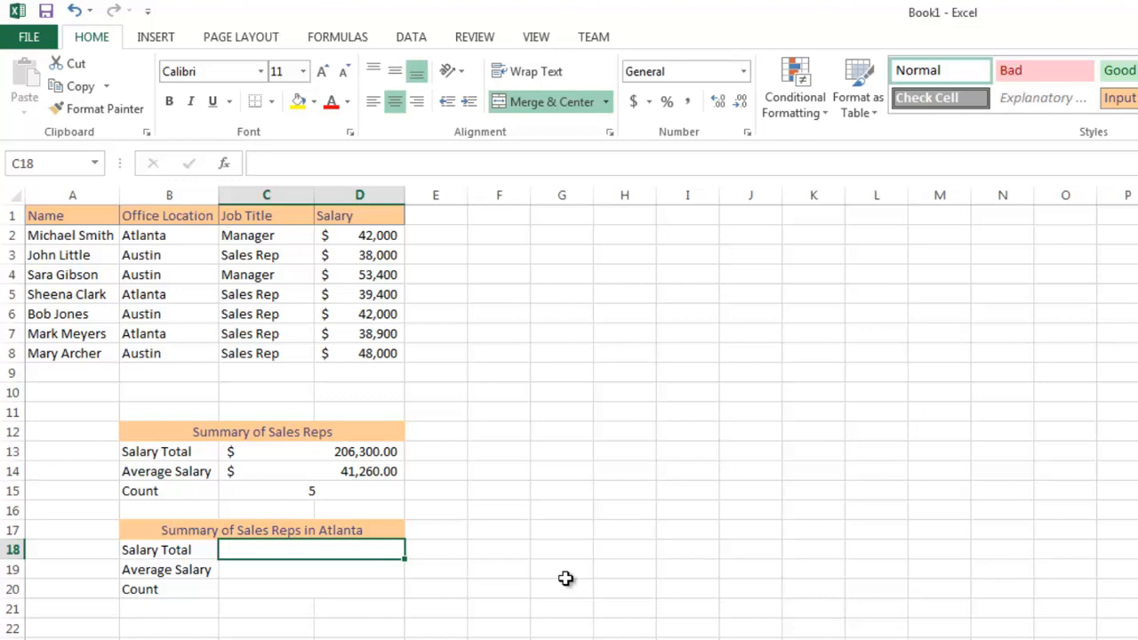
{"action": "type", "text": "=Sumif"}
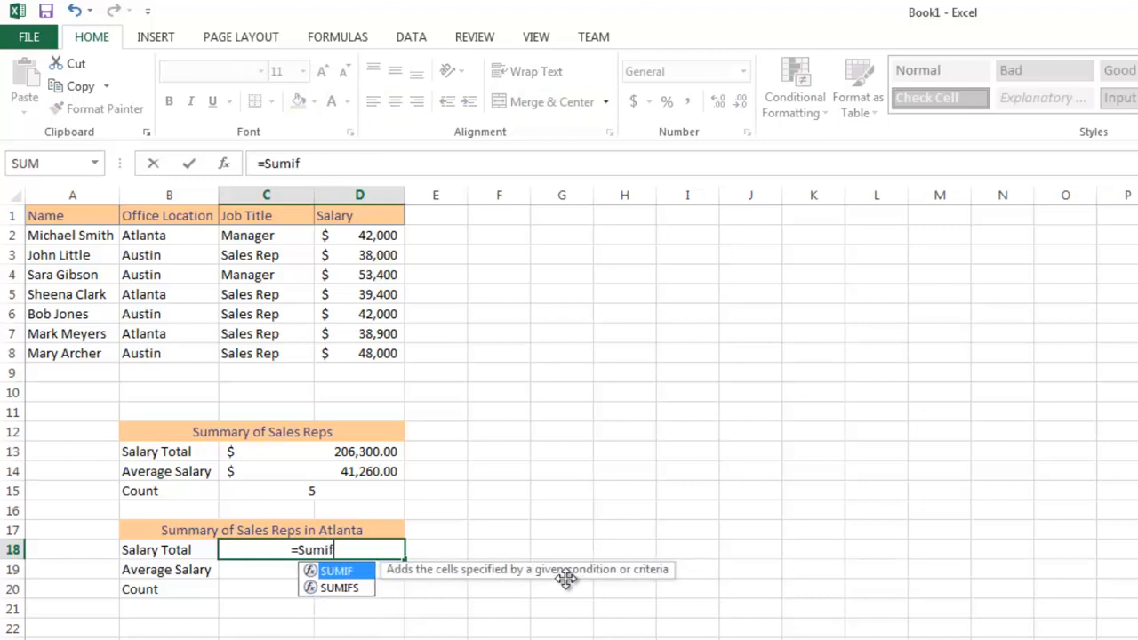
{"action": "key", "text": "Down"}
{"action": "key", "text": "Tab"}
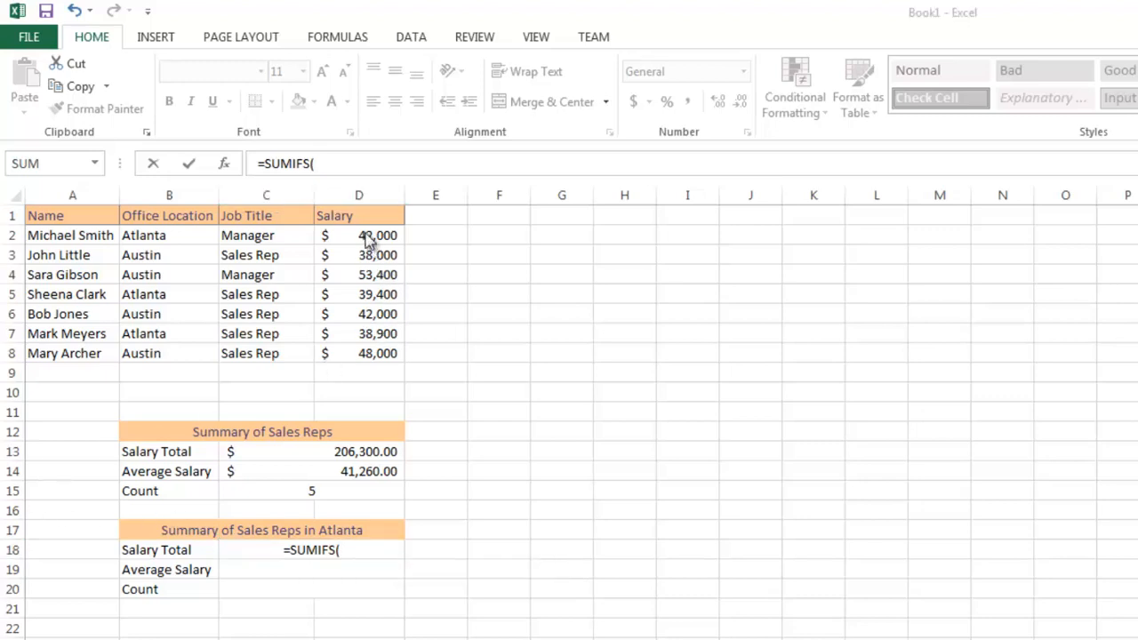
{"action": "left_click_drag", "start_coordinate": [364, 234], "coordinate": [358, 353]}
{"action": "type", "text": ","}
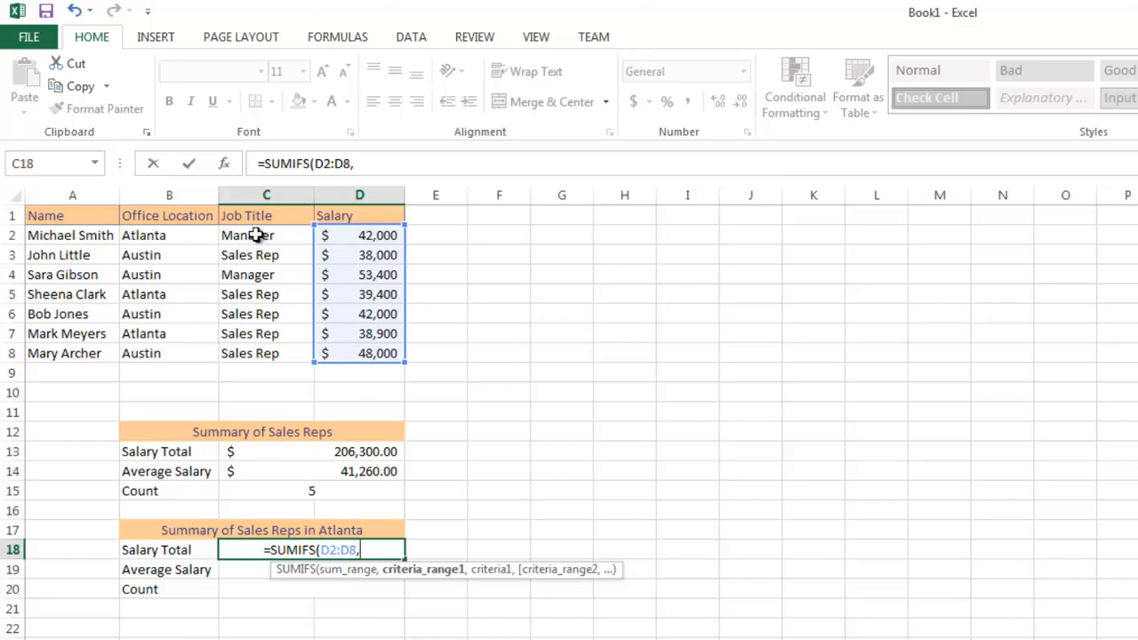
{"action": "left_click_drag", "start_coordinate": [256, 235], "coordinate": [257, 353]}
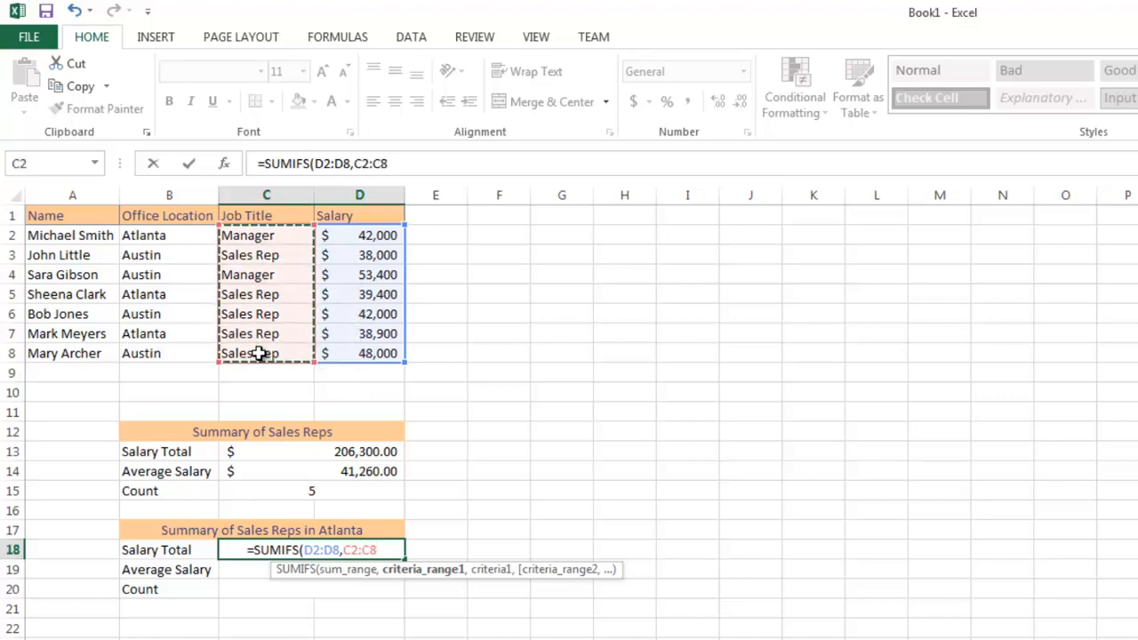
{"action": "type", "text": ","}
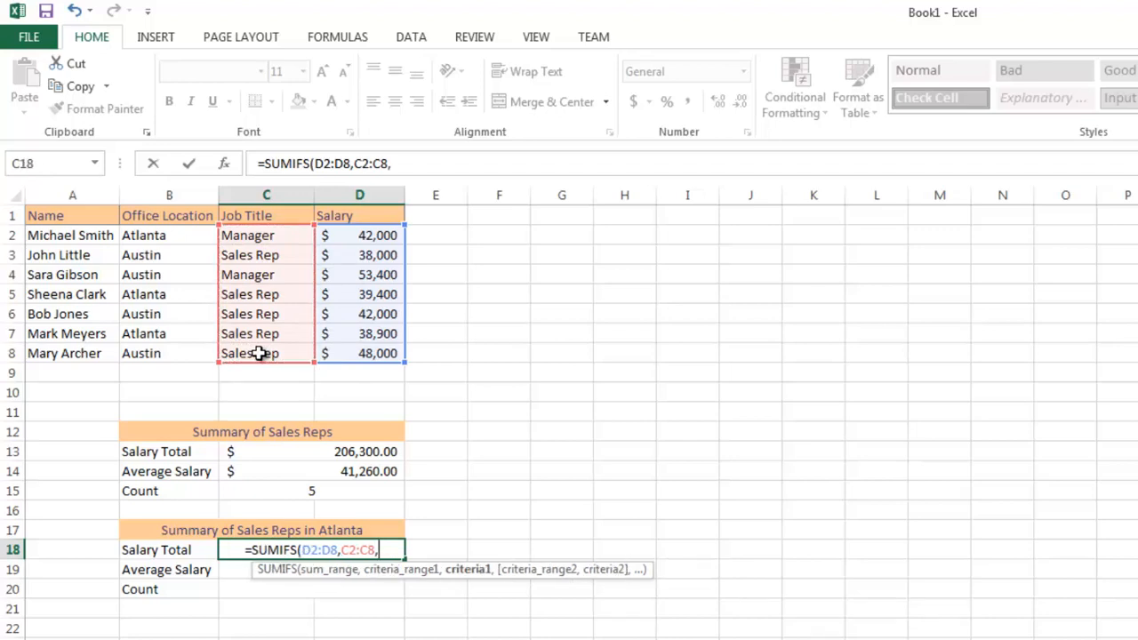
{"action": "type", "text": "\"Sales Rep"}
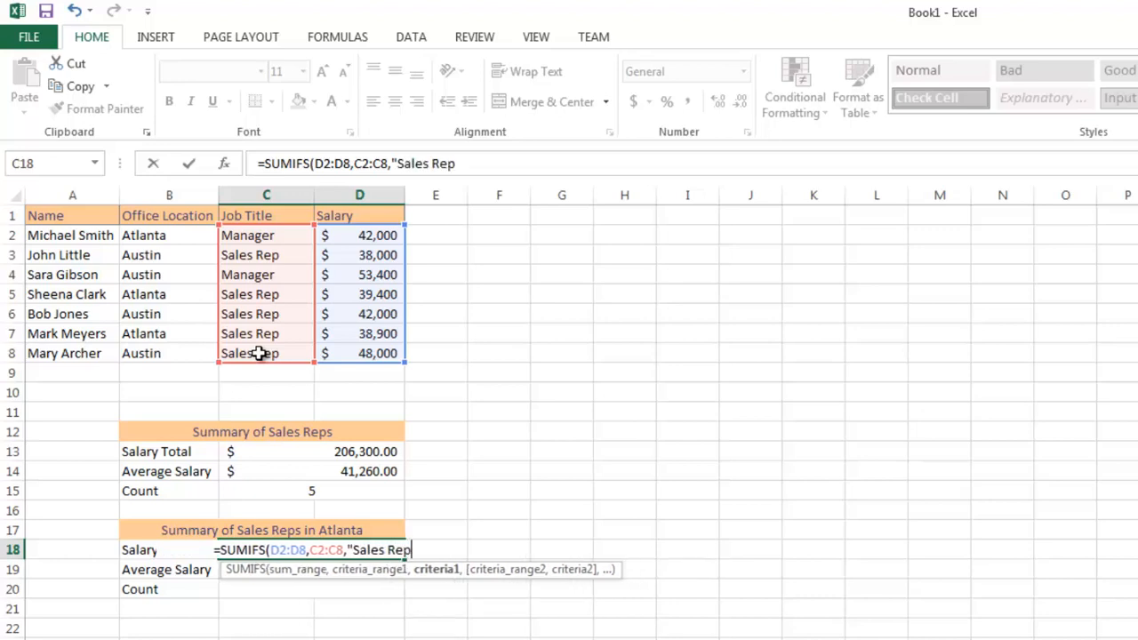
{"action": "type", "text": "\","}
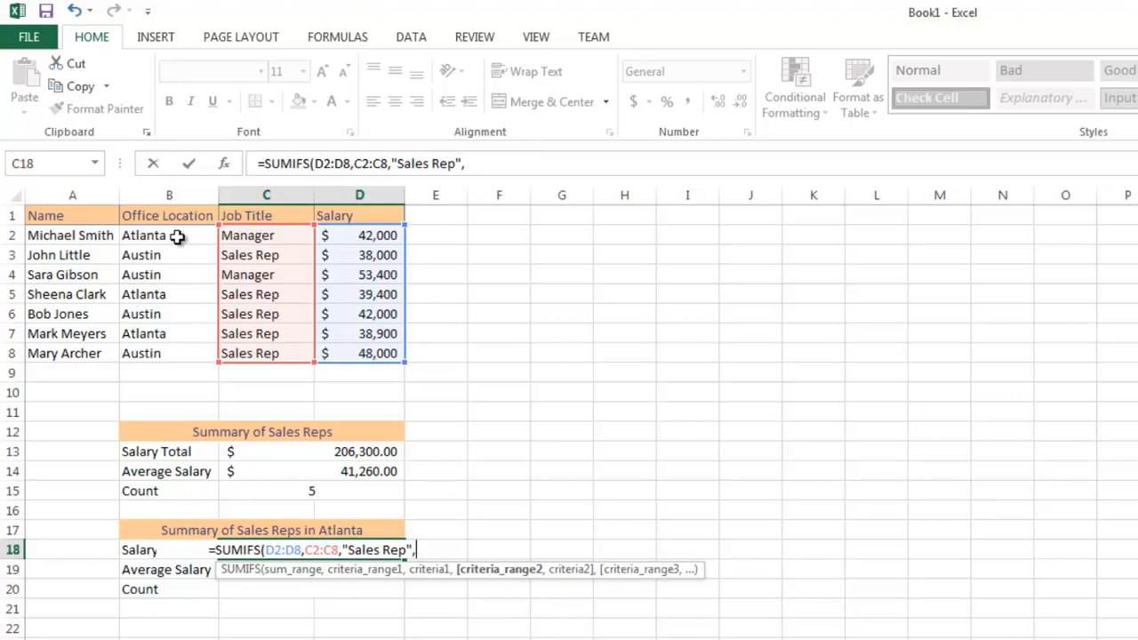
Complete the C18 SUMIFS formula with office locations B2:B8 matching "Atlanta", and apply the Accounting number format to the cell.
{"action": "left_click_drag", "start_coordinate": [177, 236], "coordinate": [173, 349]}
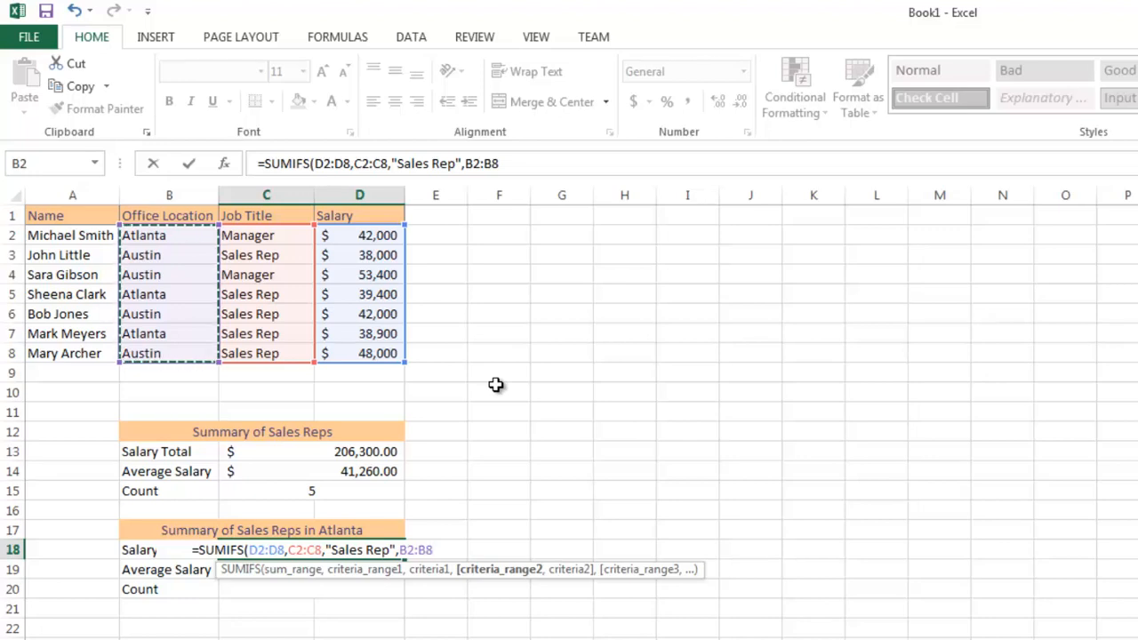
{"action": "type", "text": ","}
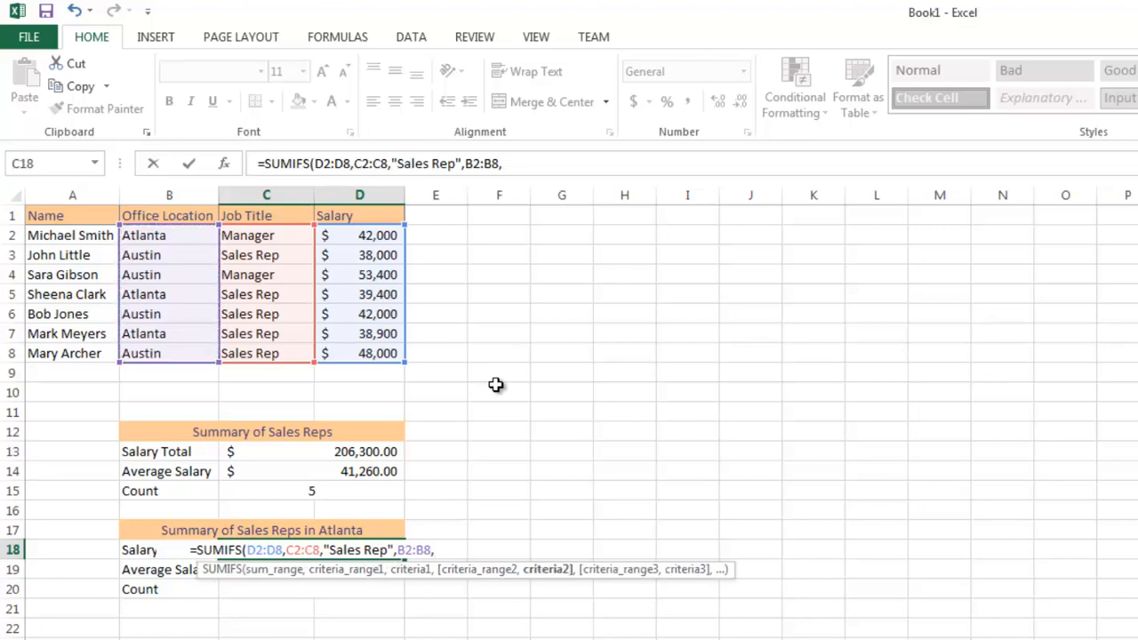
{"action": "type", "text": "\"Atlan"}
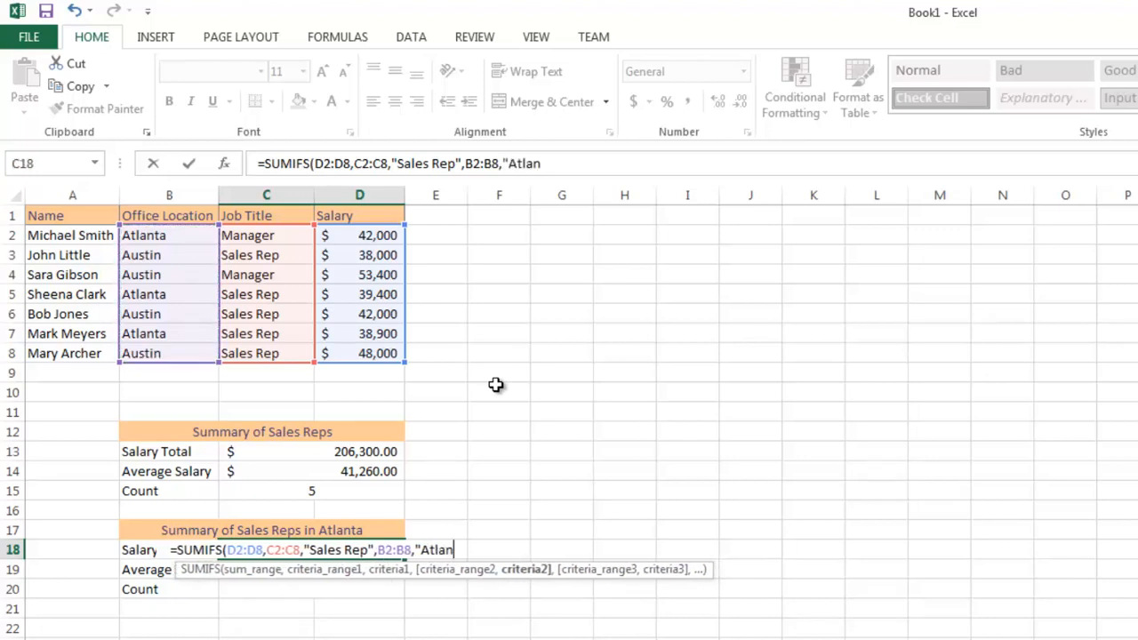
{"action": "type", "text": "ta\""}
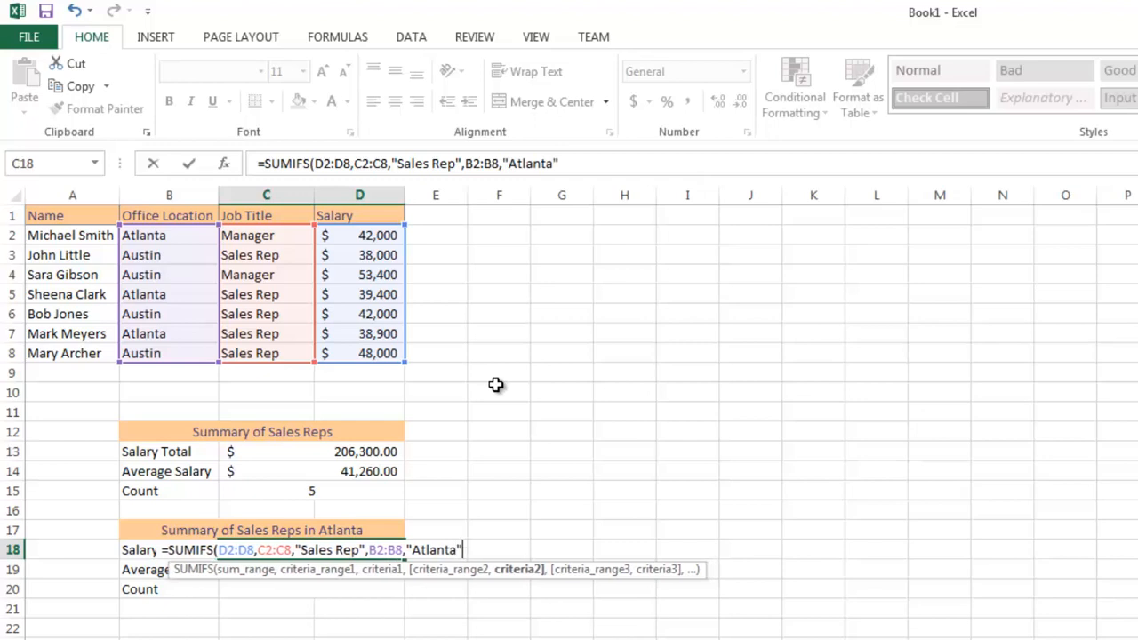
{"action": "type", "text": ")"}
{"action": "key", "text": "Return"}
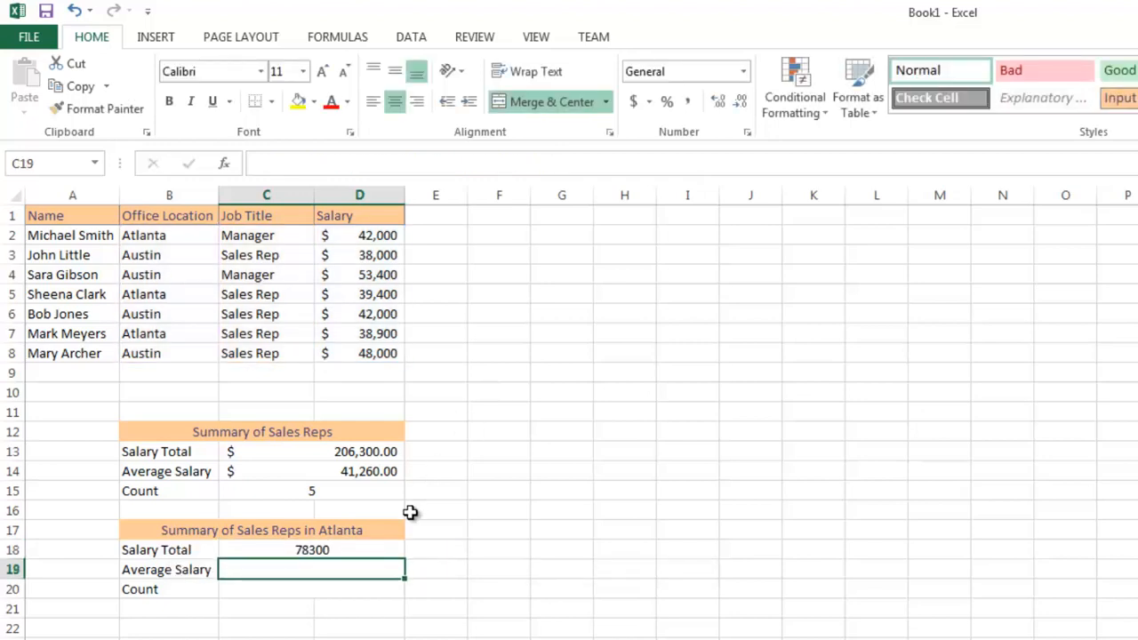
{"action": "left_click", "coordinate": [379, 546]}
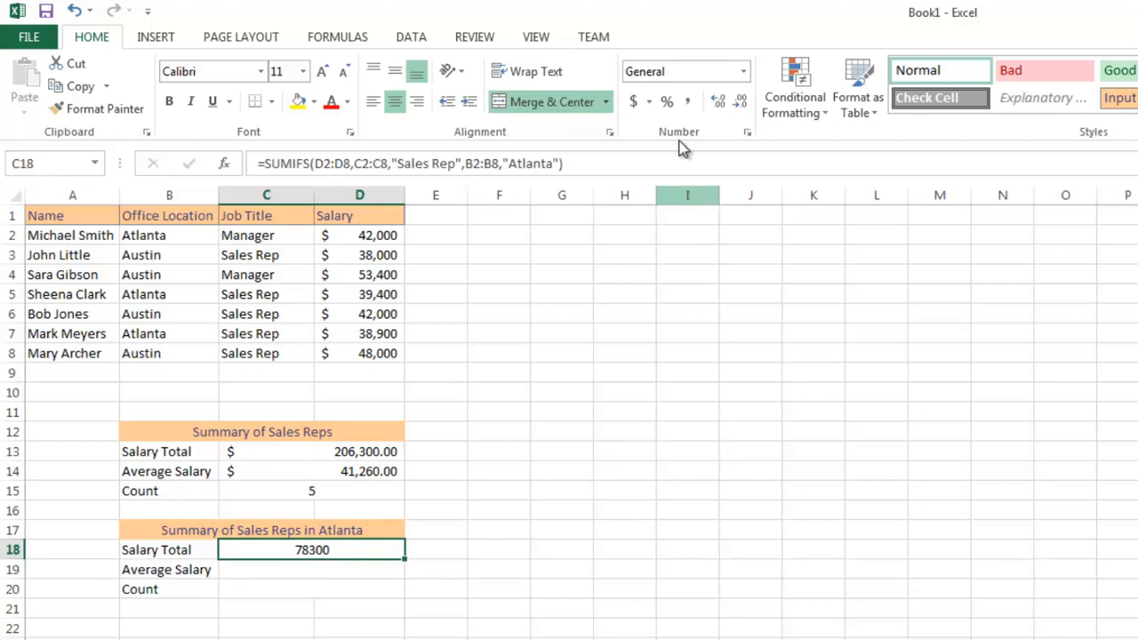
{"action": "left_click", "coordinate": [634, 101]}
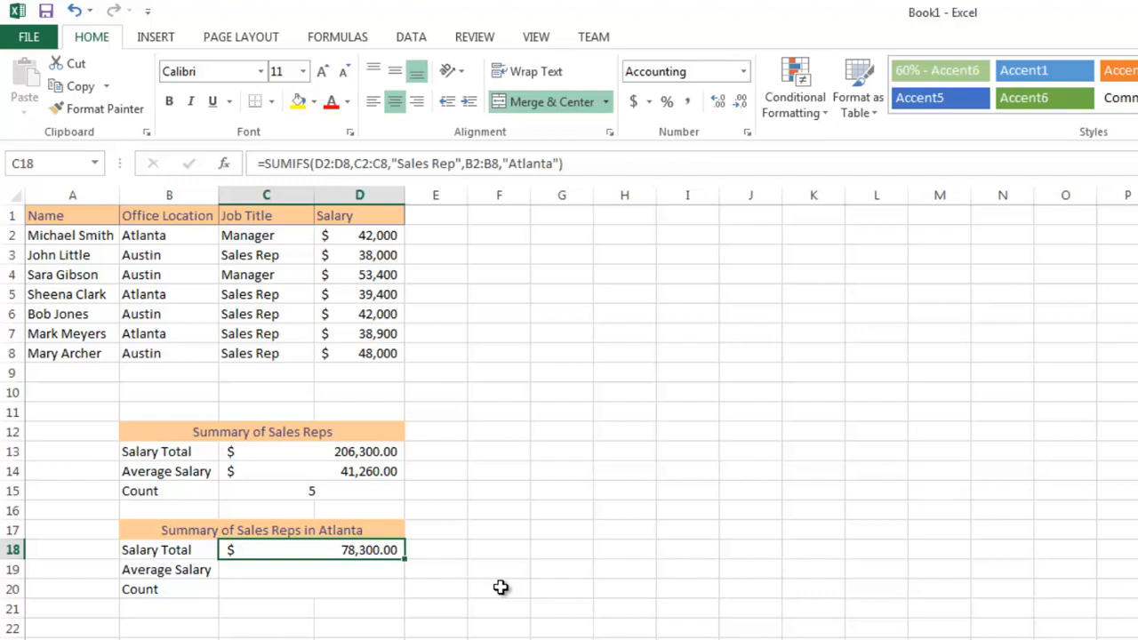
Start an AVERAGEIFS formula in C19 for the Atlanta Average Salary, using salaries D2:D8 as the average range.
{"action": "left_click", "coordinate": [308, 576]}
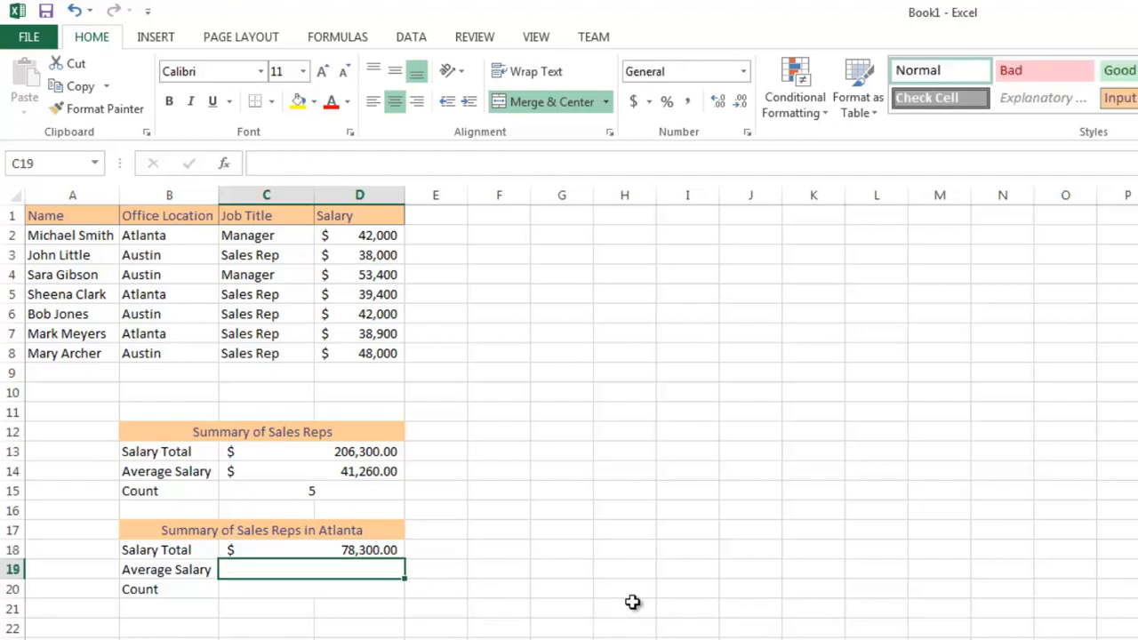
{"action": "type", "text": "=av"}
{"action": "key", "text": "Down"}
{"action": "key", "text": "Down"}
{"action": "key", "text": "Down"}
{"action": "key", "text": "Down"}
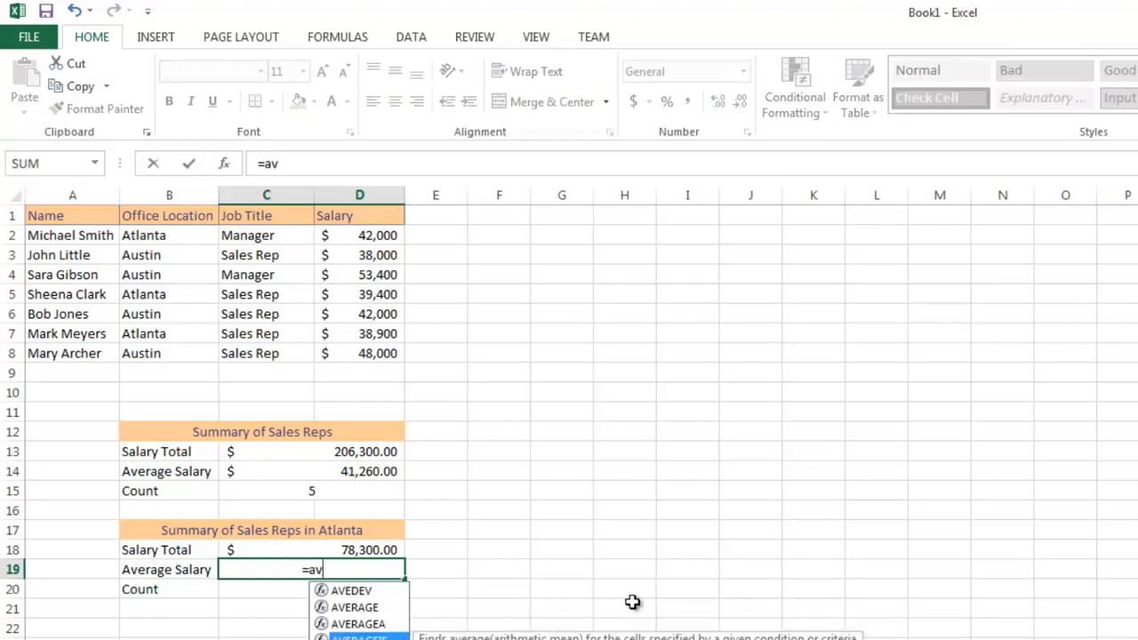
{"action": "key", "text": "Tab"}
{"action": "left_click_drag", "start_coordinate": [383, 235], "coordinate": [383, 354]}
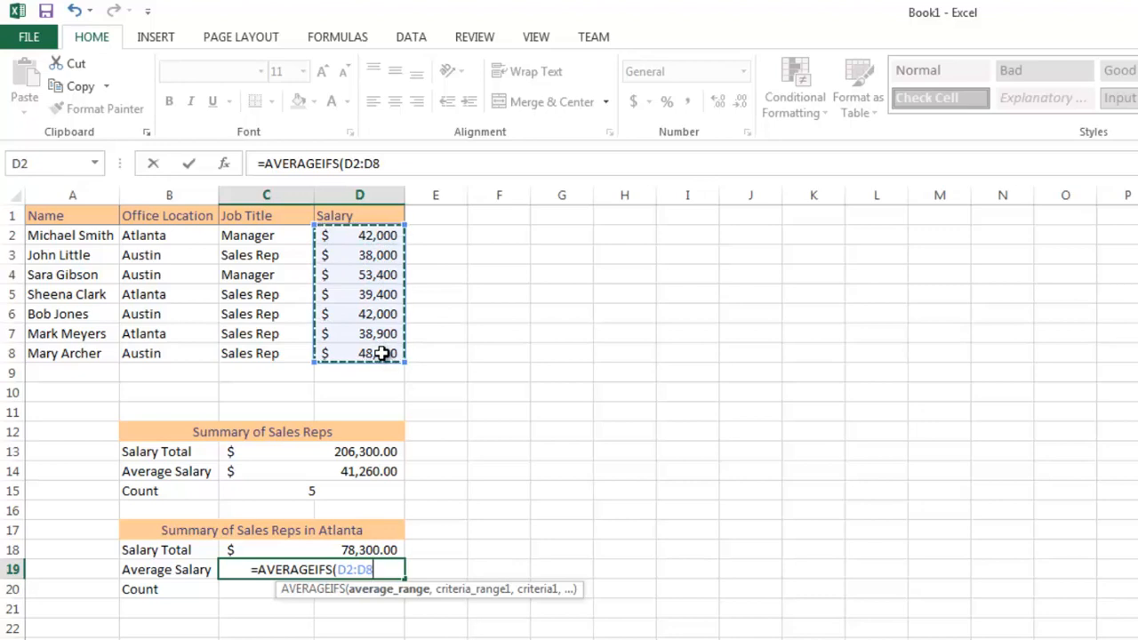
{"action": "type", "text": ","}
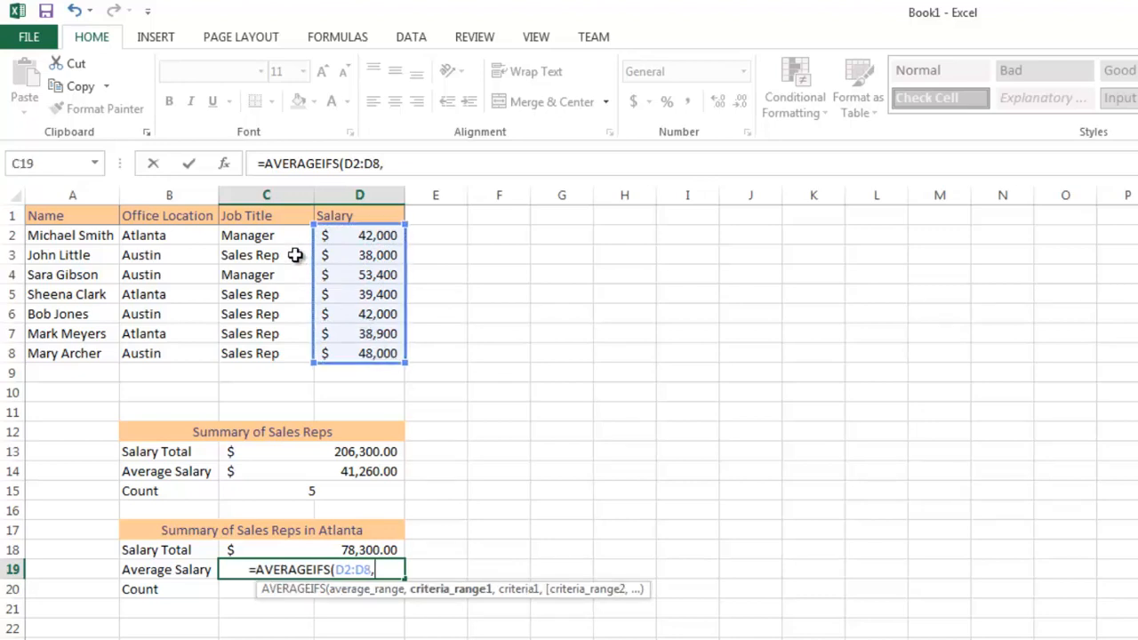
Complete the C19 AVERAGEIFS formula with C2:C8 matching "Sales Rep" and B2:B8 matching "Atlanta", and apply the Accounting number format.
{"action": "left_click_drag", "start_coordinate": [282, 234], "coordinate": [280, 356]}
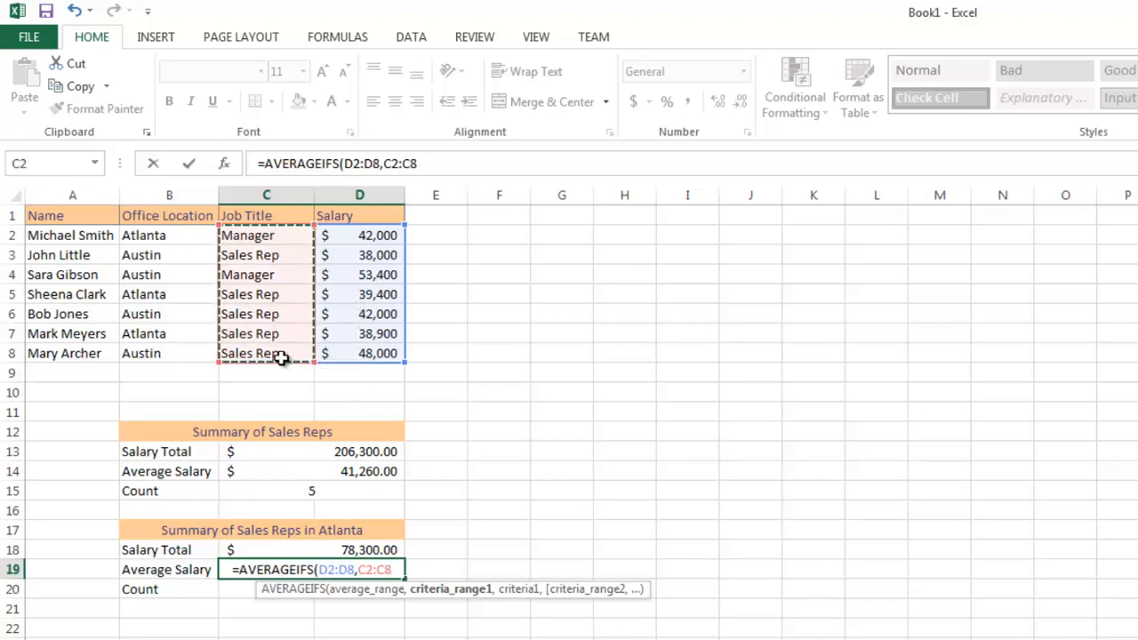
{"action": "type", "text": ","}
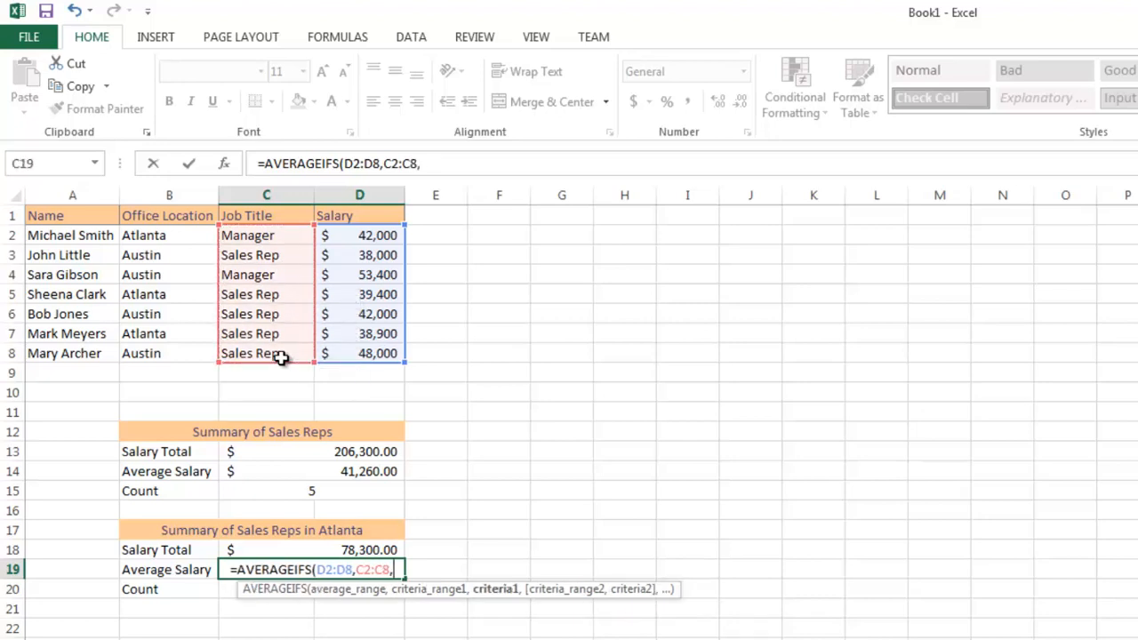
{"action": "type", "text": "\"Sales Rep"}
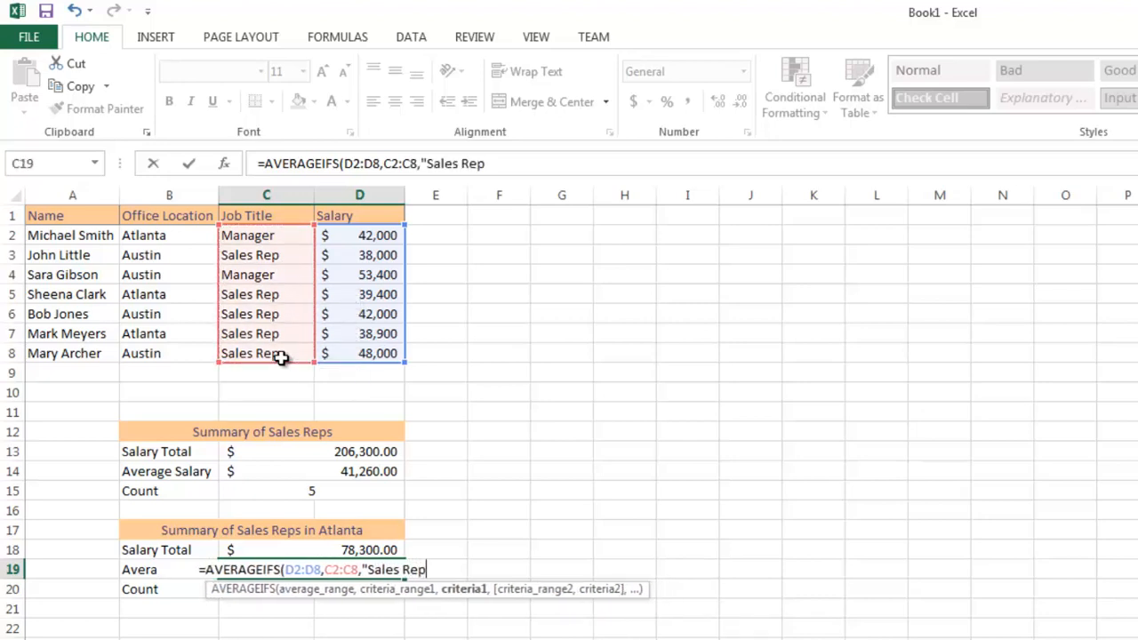
{"action": "type", "text": "s\""}
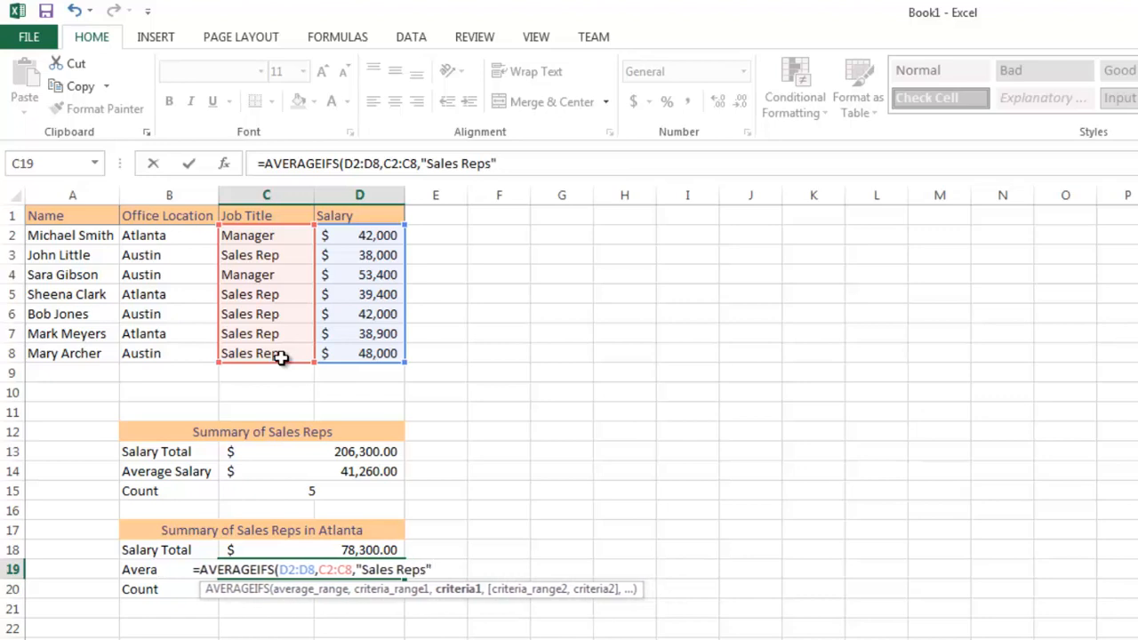
{"action": "type", "text": ","}
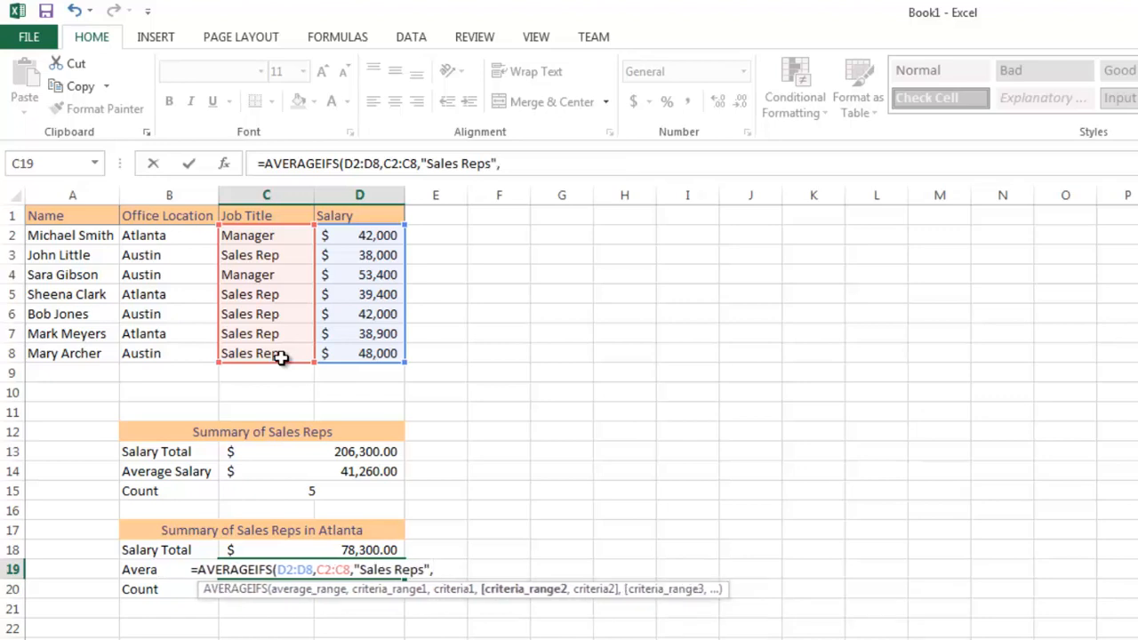
{"action": "left_click_drag", "start_coordinate": [169, 234], "coordinate": [168, 348]}
{"action": "type", "text": ","}
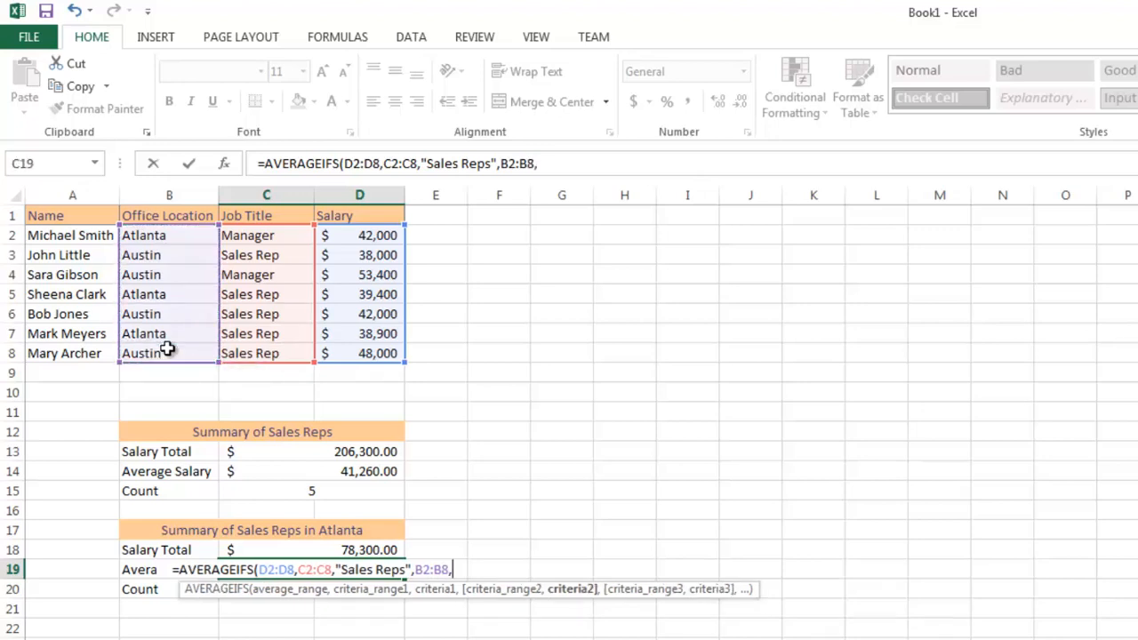
{"action": "type", "text": "\""}
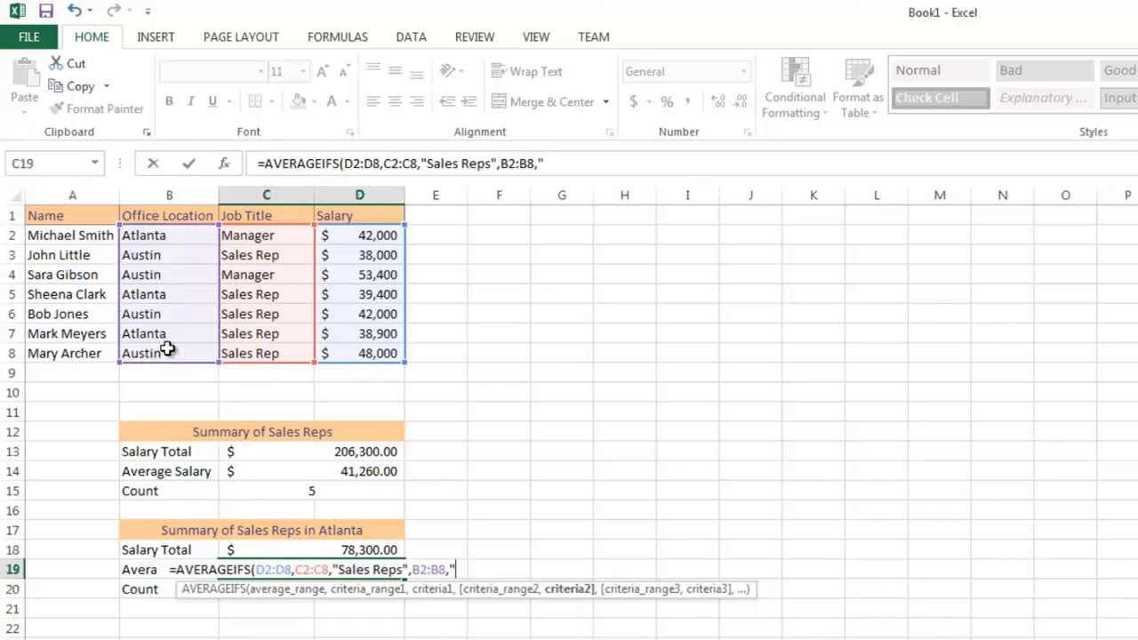
{"action": "type", "text": "Atlanta"}
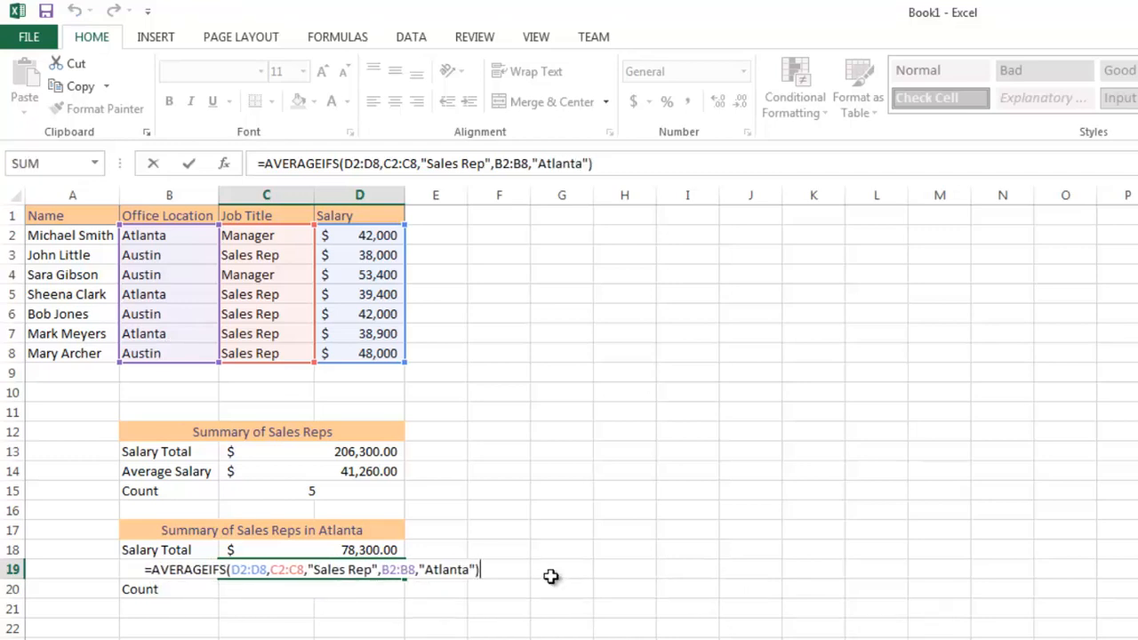
{"action": "key", "text": "Return"}
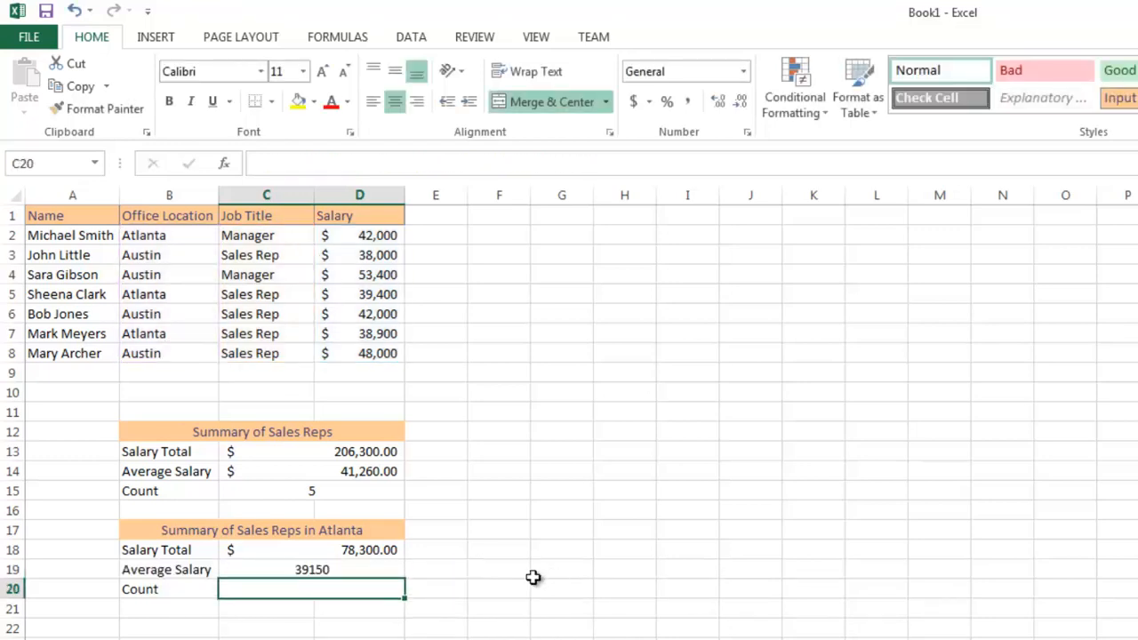
{"action": "left_click", "coordinate": [324, 567]}
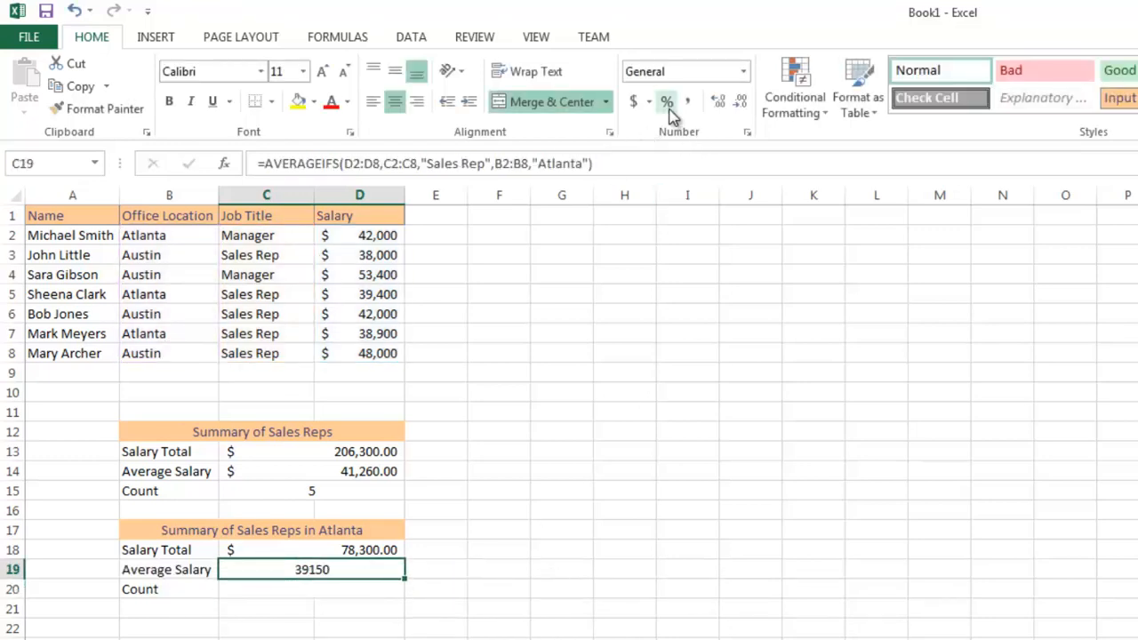
{"action": "left_click", "coordinate": [633, 102]}
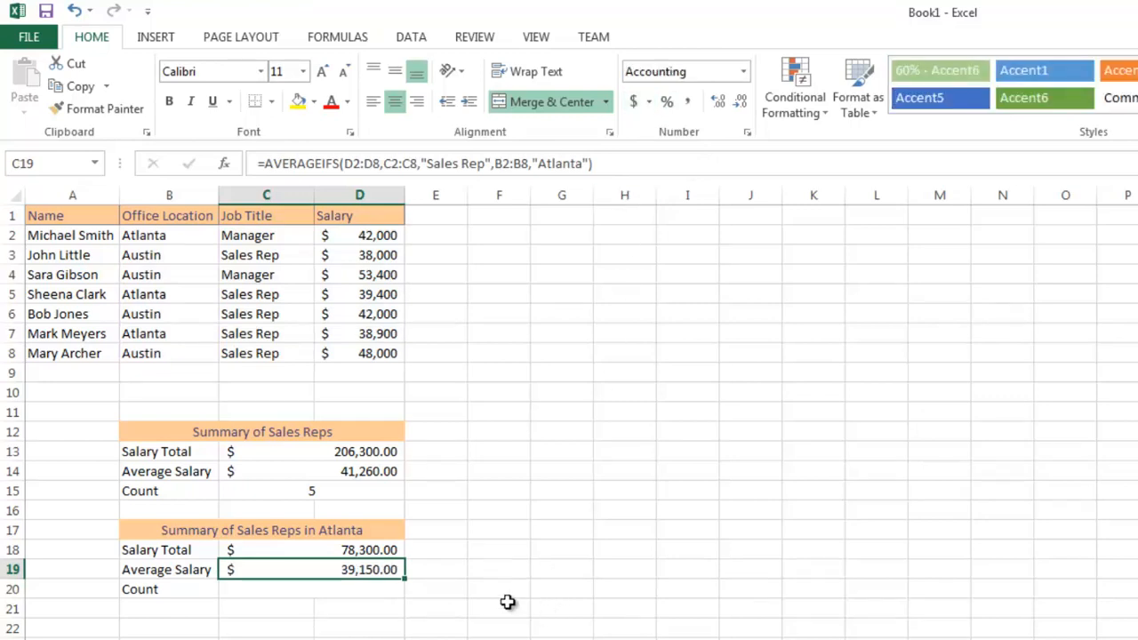
Start a COUNTIFS formula in C20 for the Atlanta Count, with job titles C2:C8 matching "Sales Rep".
{"action": "left_click", "coordinate": [383, 589]}
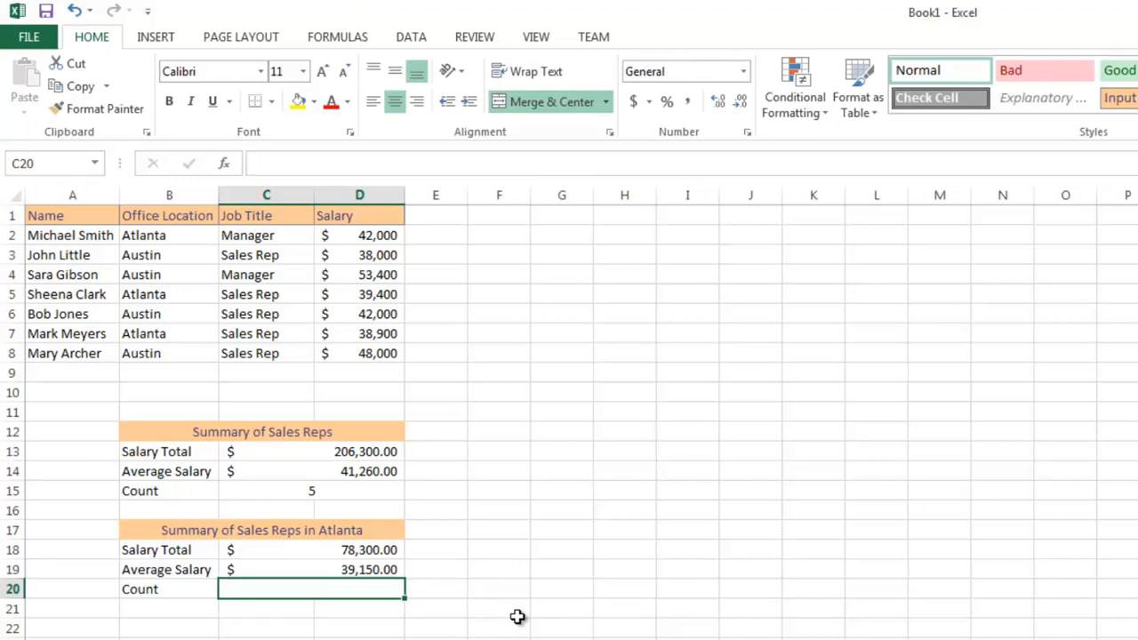
{"action": "type", "text": "=count"}
{"action": "key", "text": "Down"}
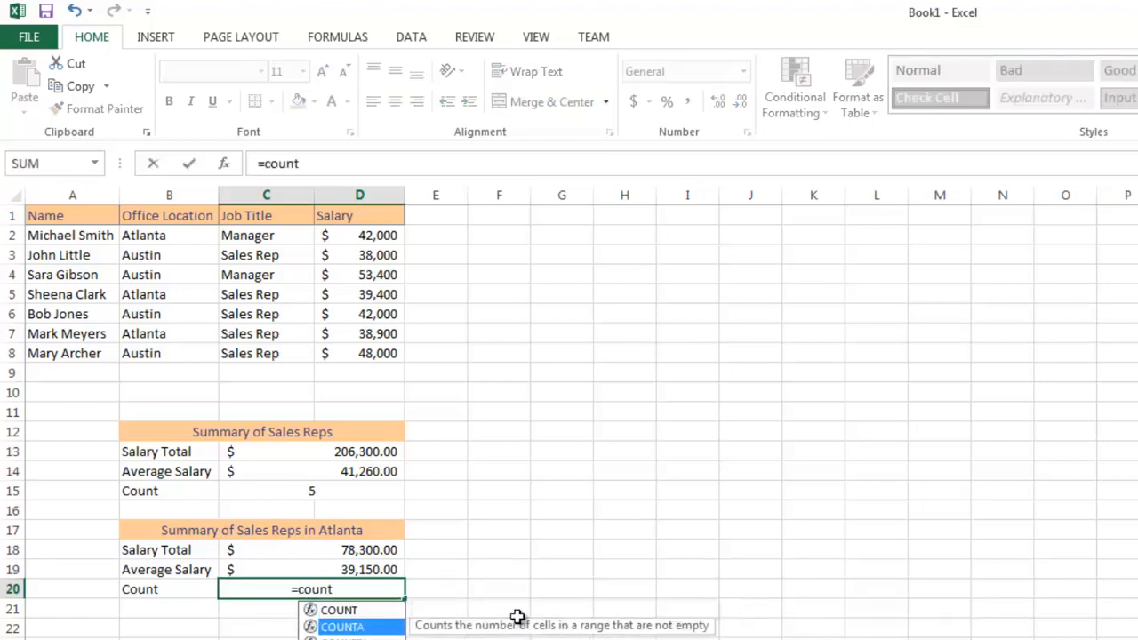
{"action": "key", "text": "Down"}
{"action": "key", "text": "Down"}
{"action": "key", "text": "Down"}
{"action": "key", "text": "Tab"}
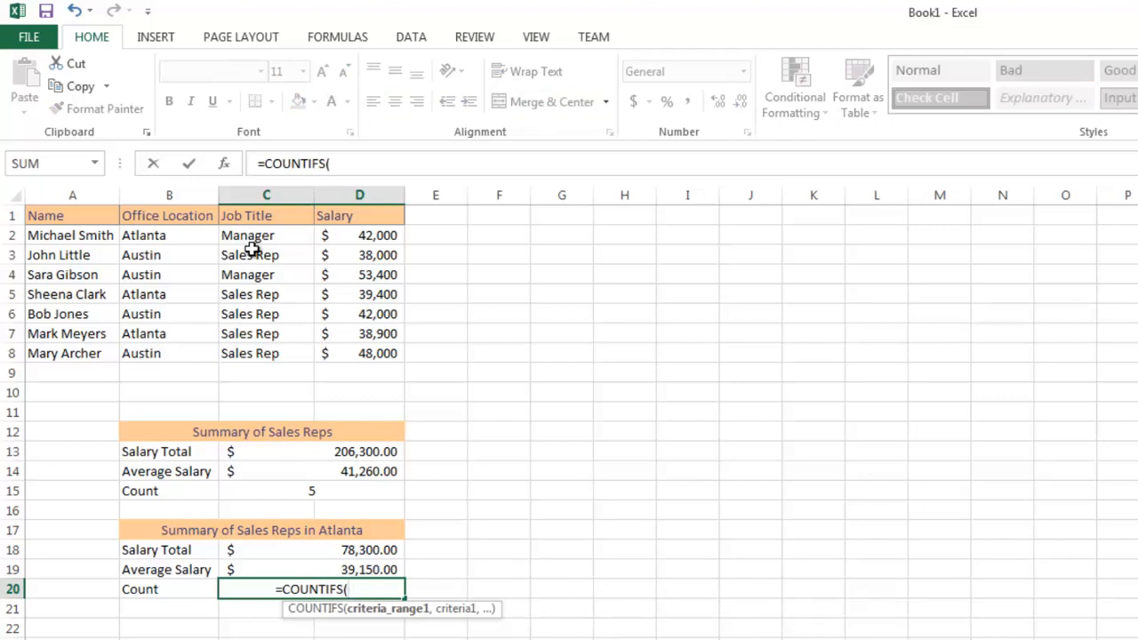
{"action": "left_click_drag", "start_coordinate": [255, 242], "coordinate": [268, 350]}
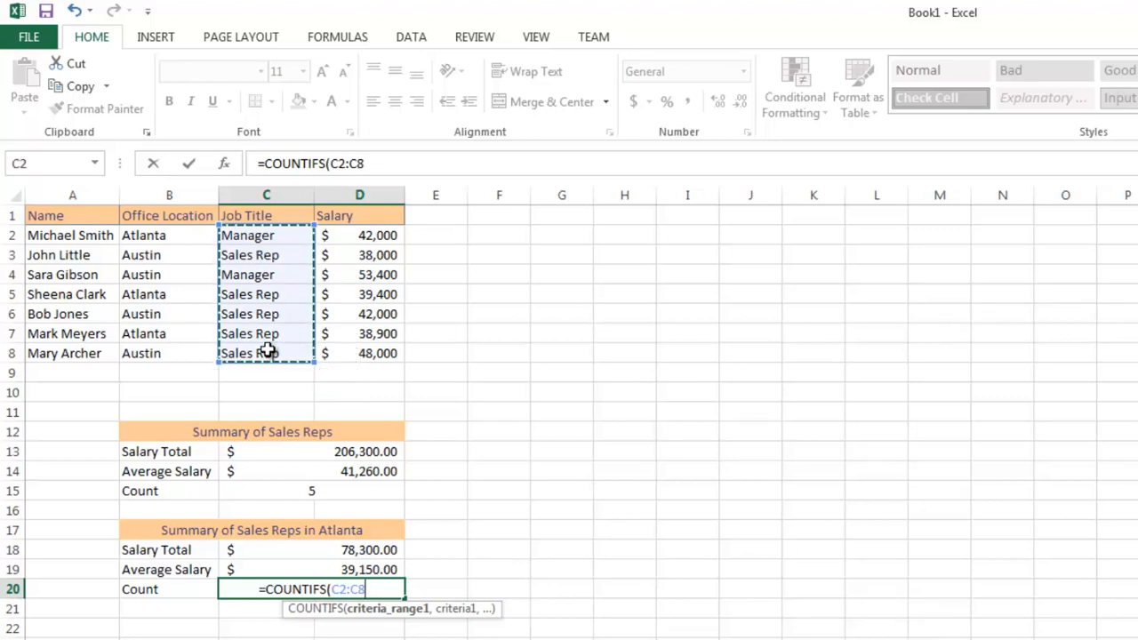
{"action": "type", "text": ",\""}
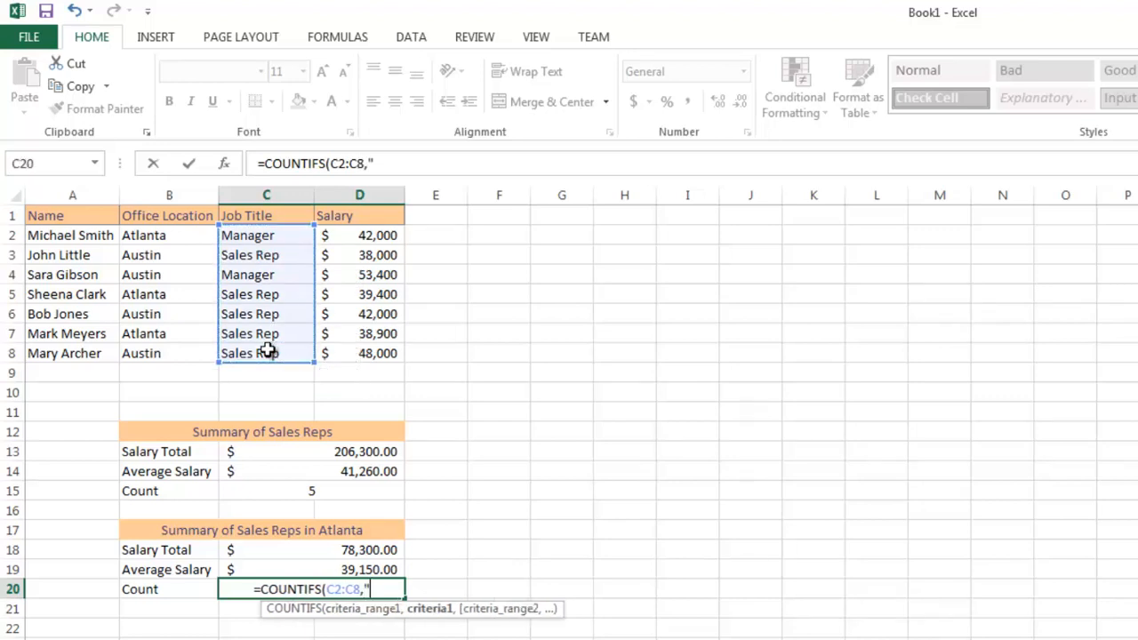
{"action": "type", "text": "Sales"}
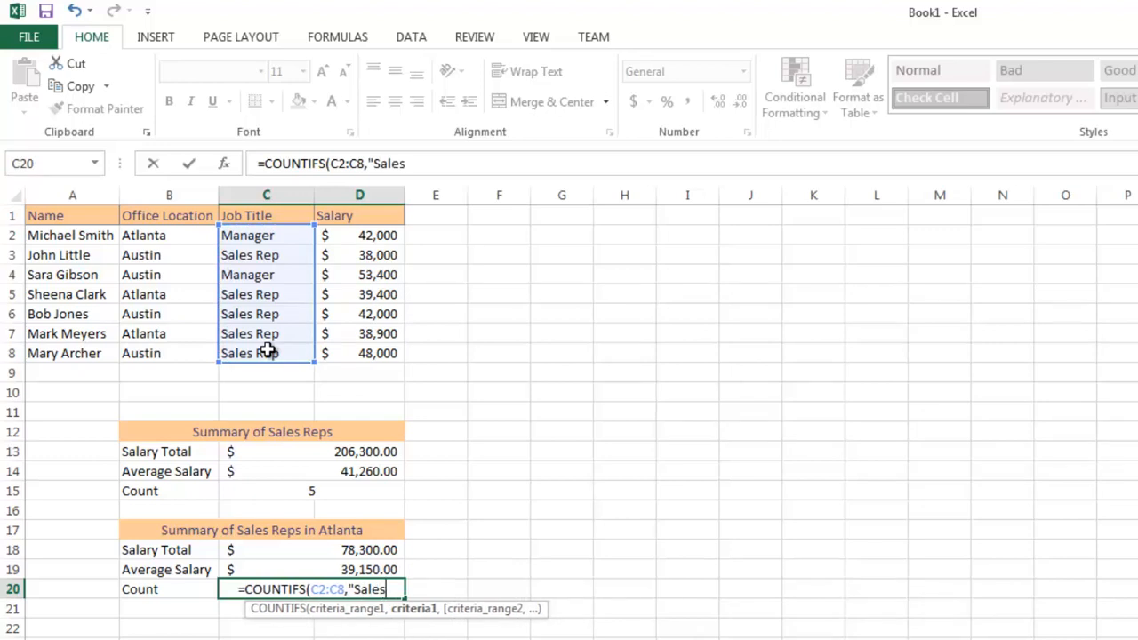
{"action": "type", "text": " Rep\""}
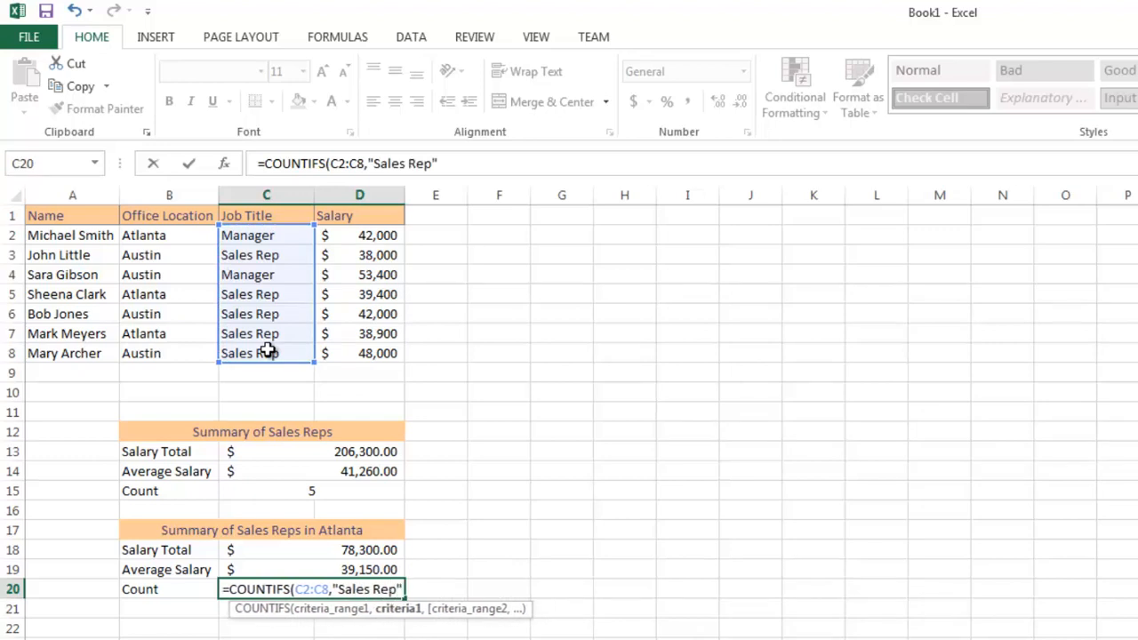
Complete the C20 COUNTIFS formula with office locations B2:B8 matching "Atlanta".
{"action": "type", "text": ","}
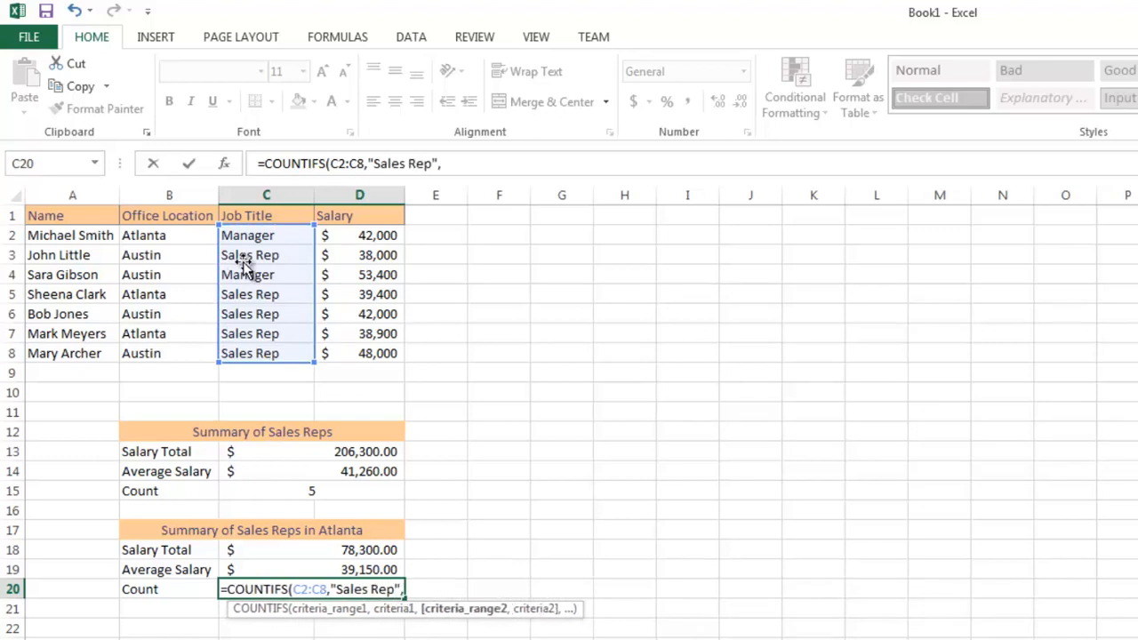
{"action": "left_click", "coordinate": [190, 238]}
{"action": "left_click_drag", "start_coordinate": [187, 269], "coordinate": [178, 353]}
{"action": "type", "text": ",\"Atlan"}
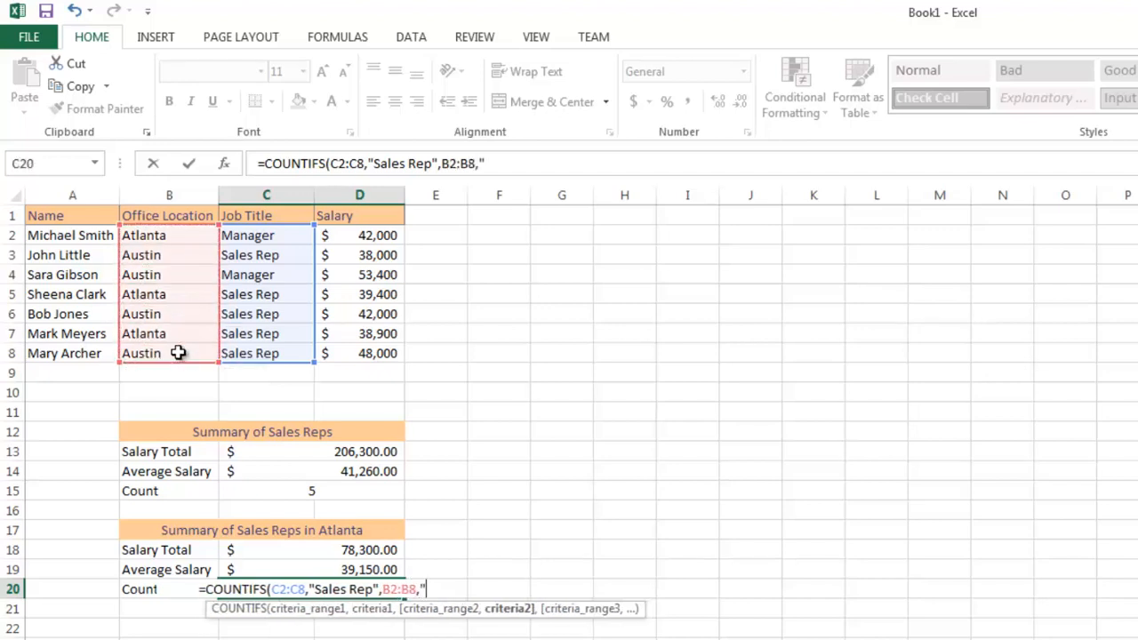
{"action": "type", "text": "ta\")"}
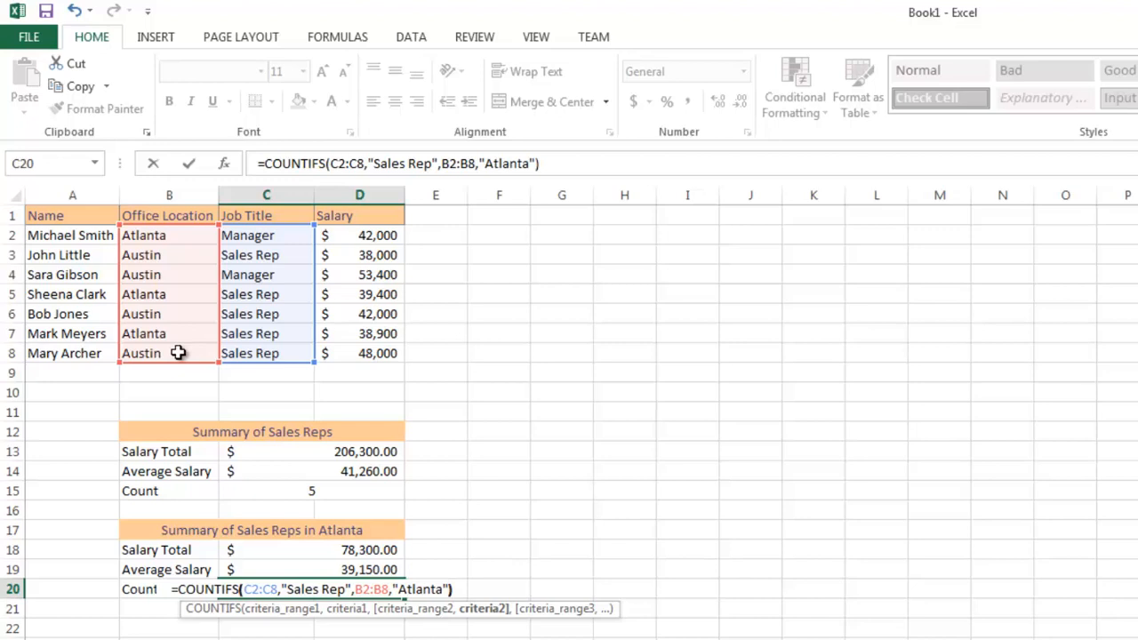
{"action": "key", "text": "Return"}
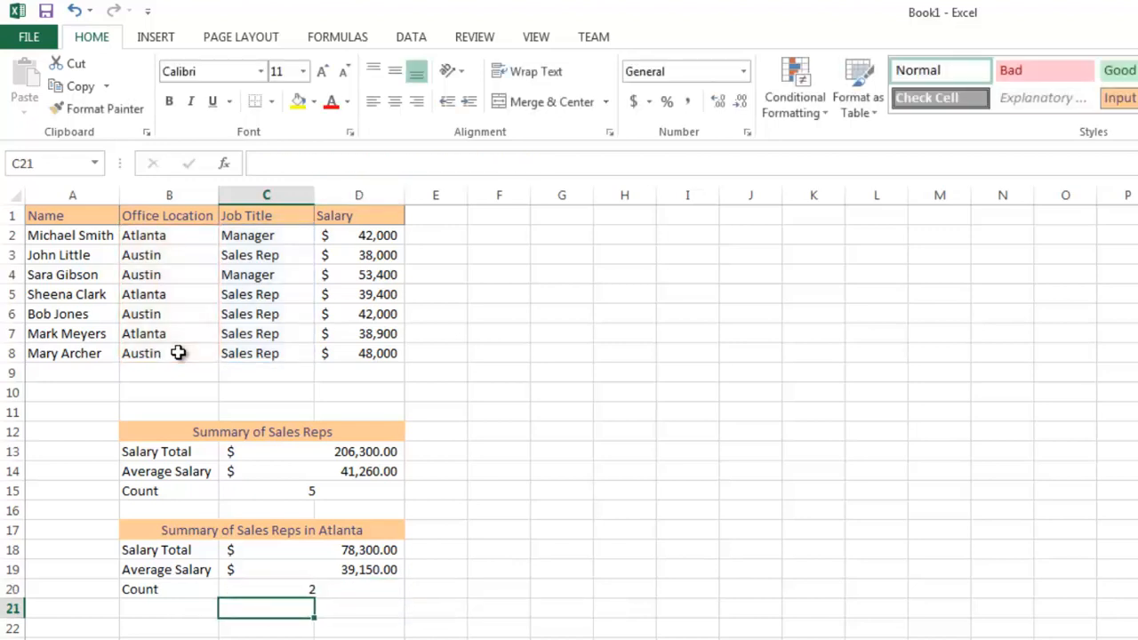